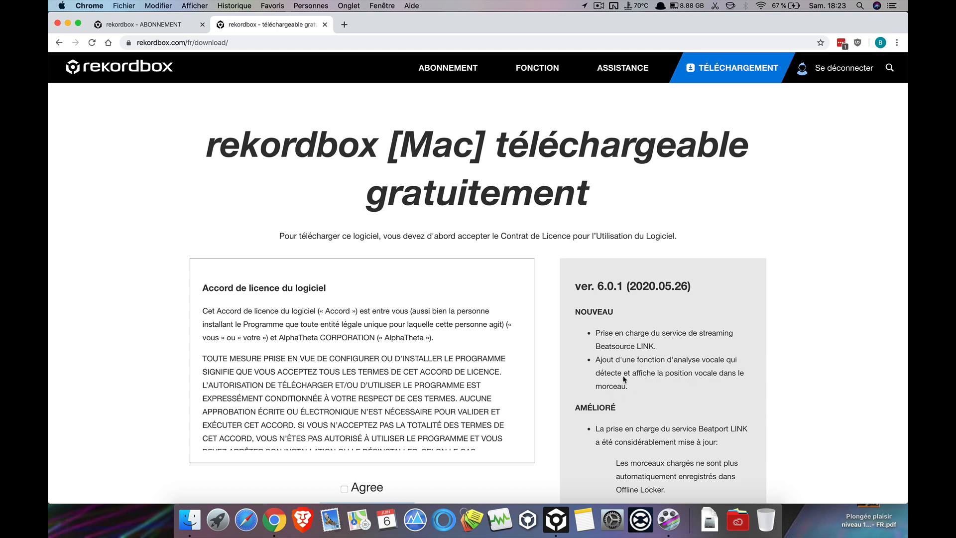
Examine the version 6.0.1 release notes on the rekordbox download page.
scroll(623, 377, down, 2)
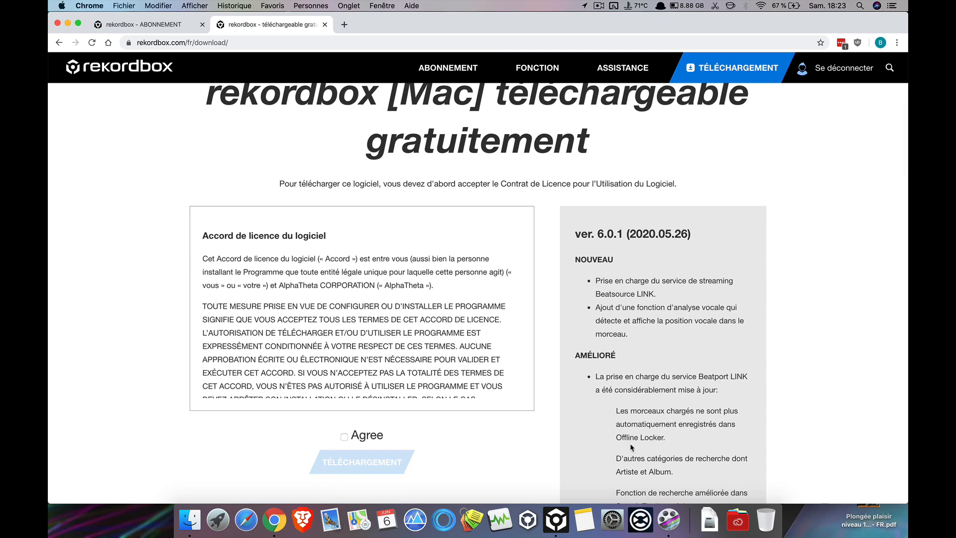
scroll(654, 411, down, 4)
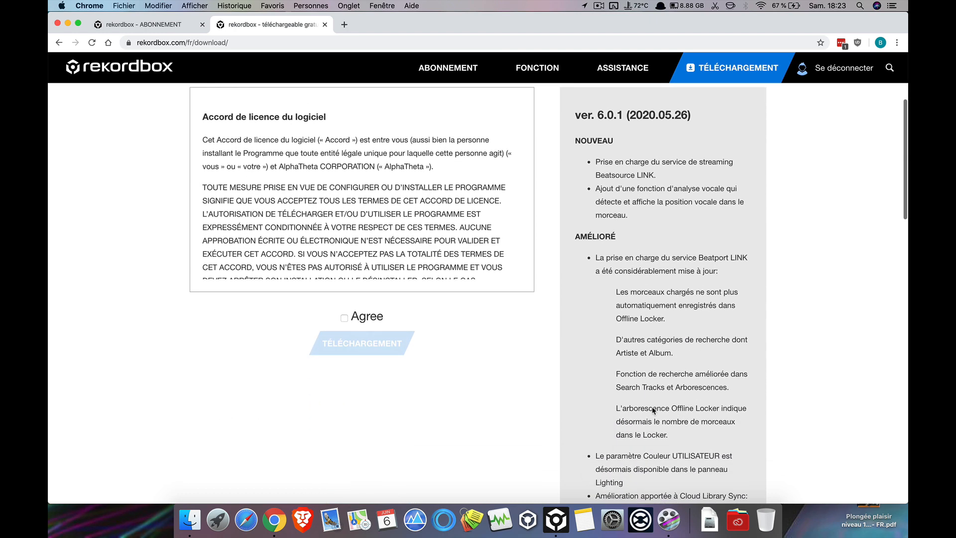
scroll(653, 411, up, 1)
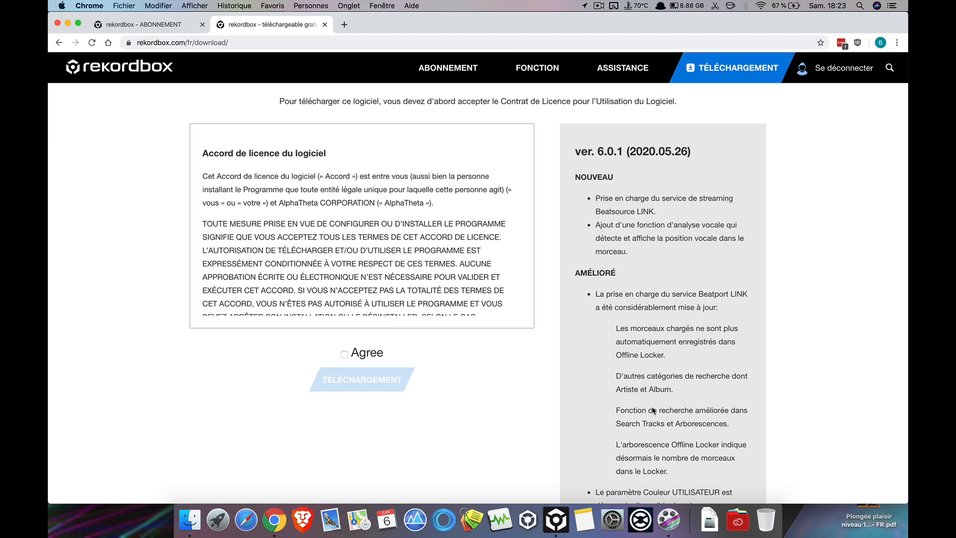
scroll(654, 410, up, 3)
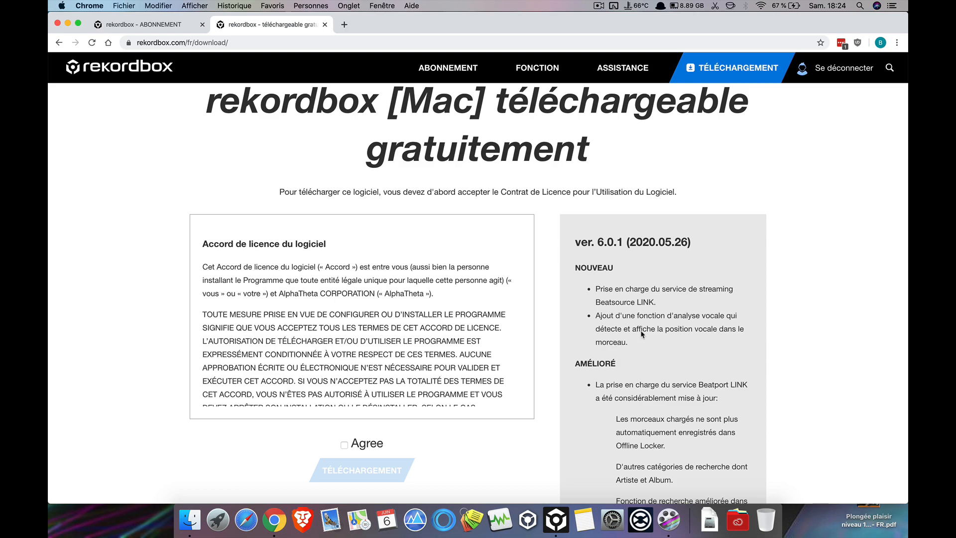
Check the installed version in rekordbox's version information window, close it and return to the subscription page in Chrome.
key(ctrl+Right)
key(ctrl+Right)
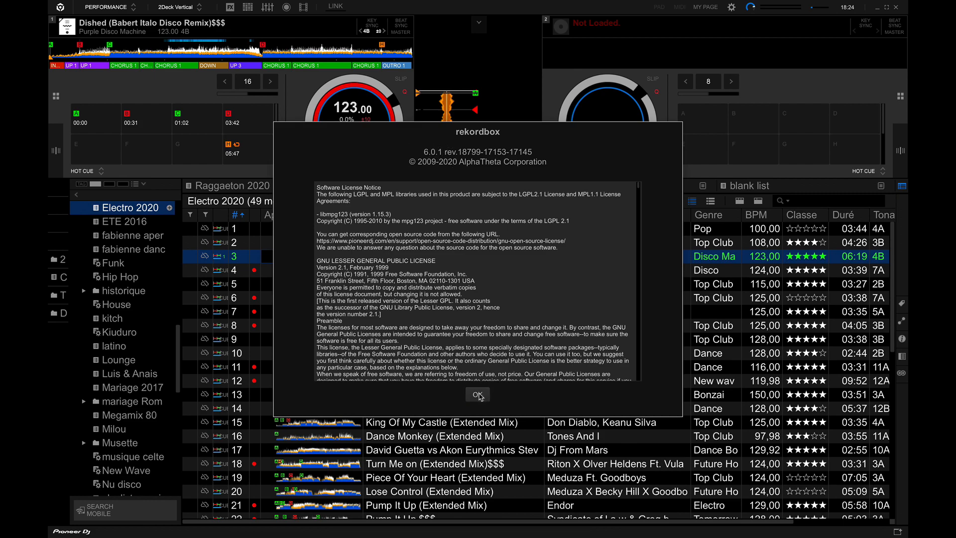
click(478, 395)
key(ctrl+Left)
key(ctrl+Left)
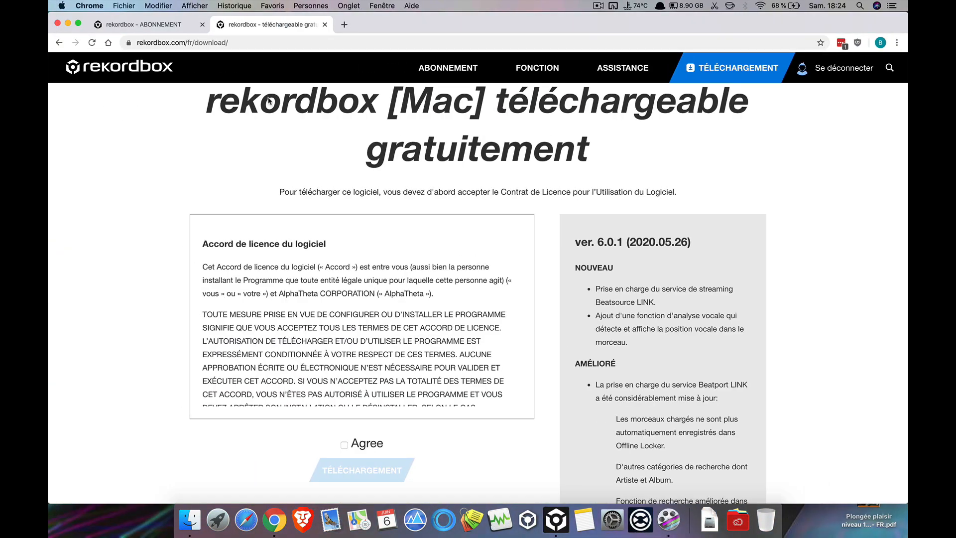
click(154, 25)
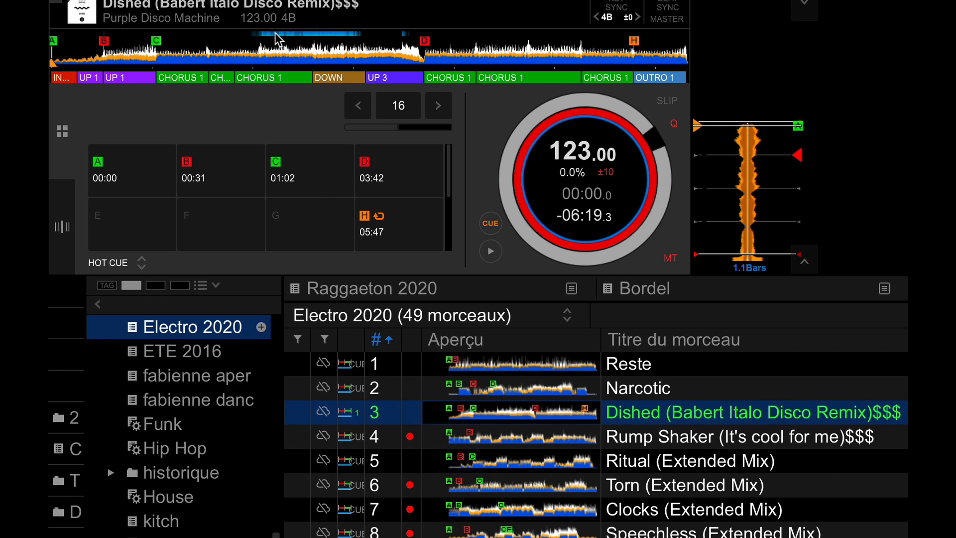
In rekordbox, move the track on deck 1 to about 02:17 and open the waveform layout options in the display preferences.
click(282, 58)
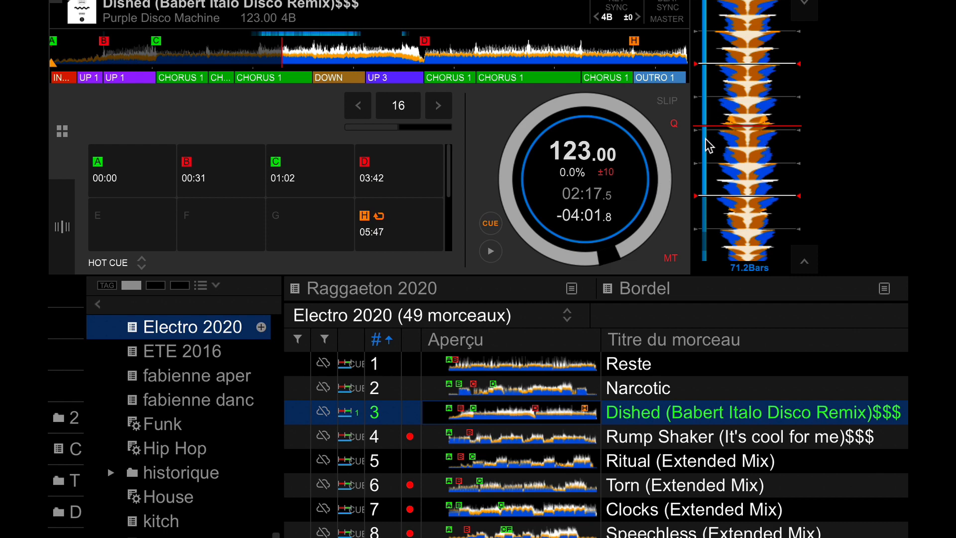
click(899, 5)
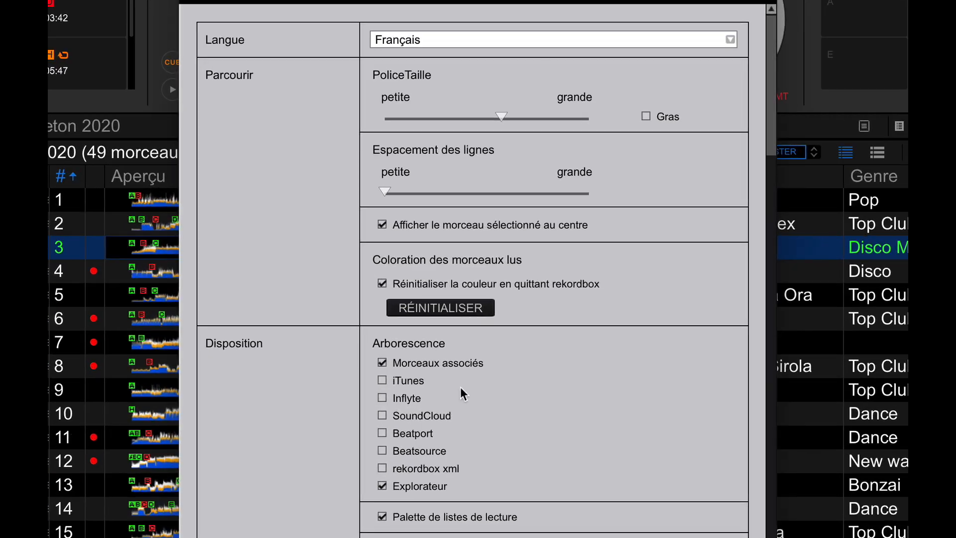
scroll(465, 357, down, 10)
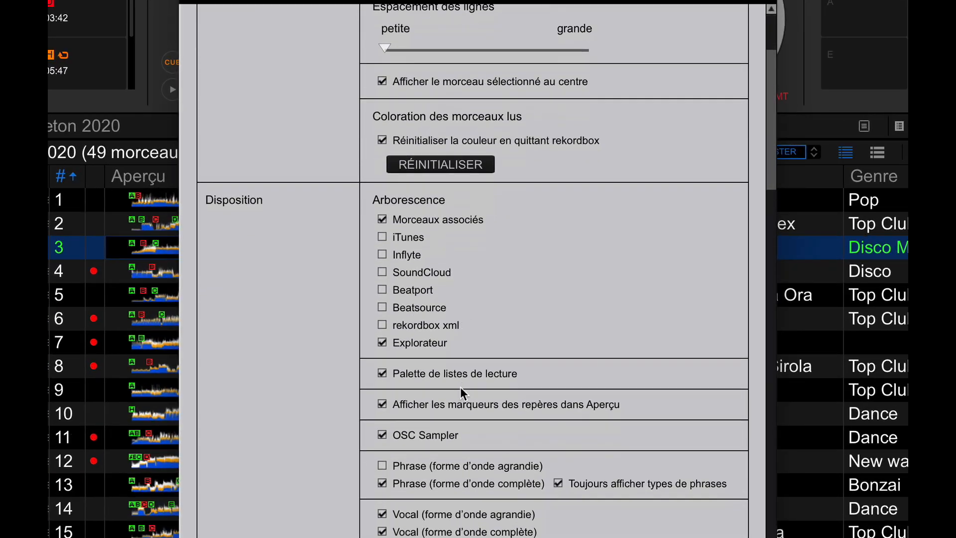
scroll(461, 388, up, 8)
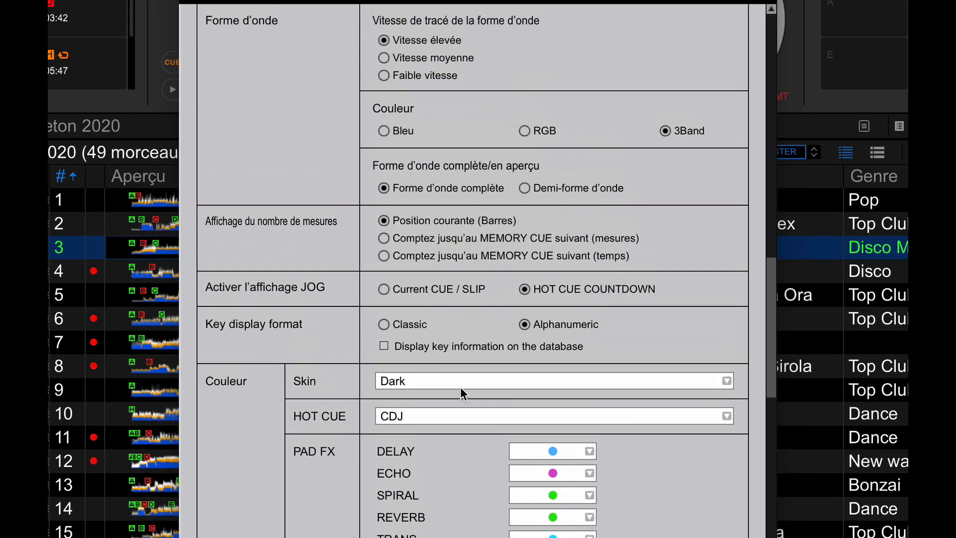
scroll(460, 387, up, 6)
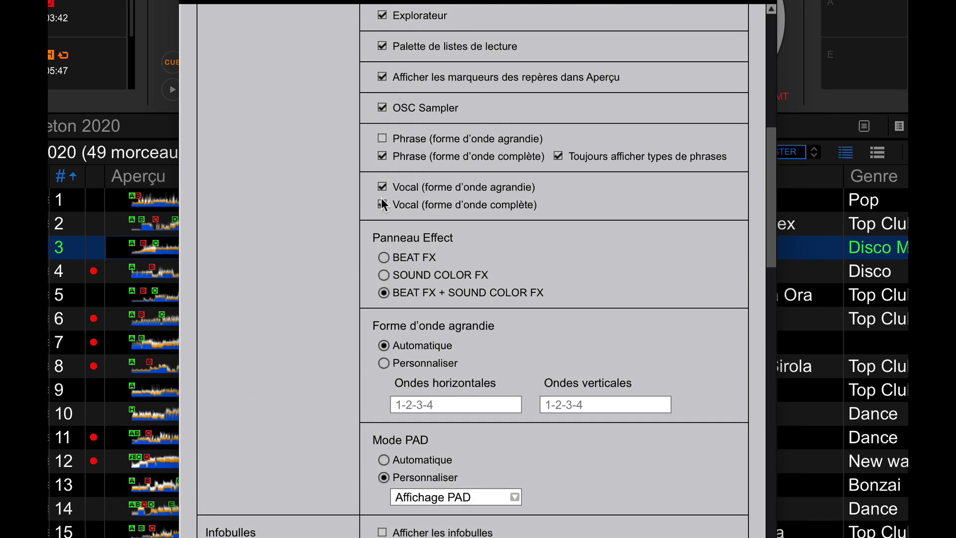
Toggle the Vocal display for the enlarged and full waveforms off and back on, with the preferences window moved clear of deck 1.
click(381, 187)
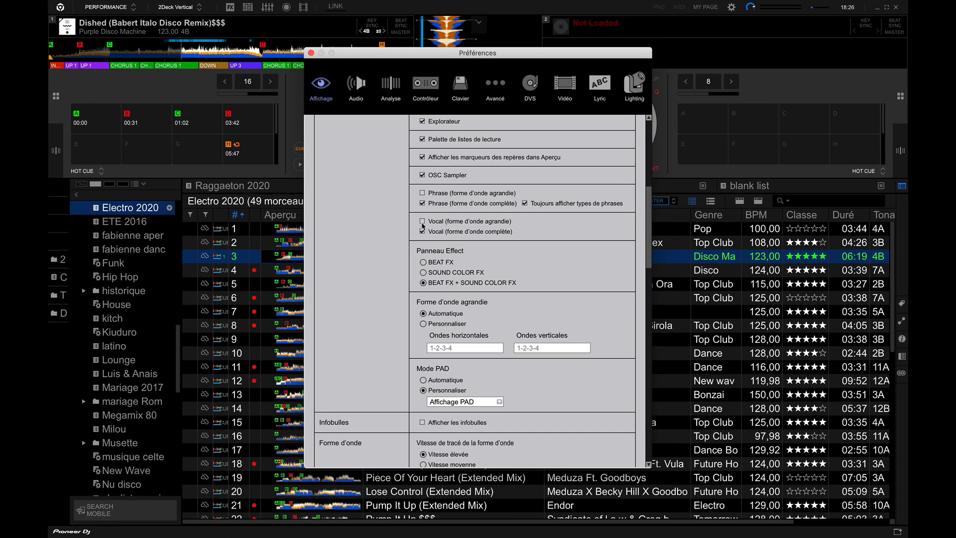
click(422, 232)
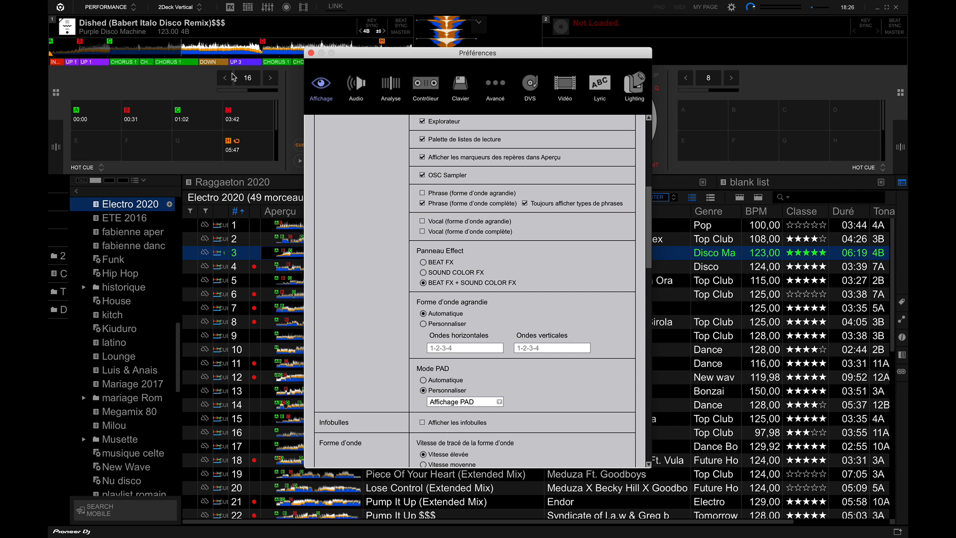
drag(376, 59, 561, 52)
click(607, 215)
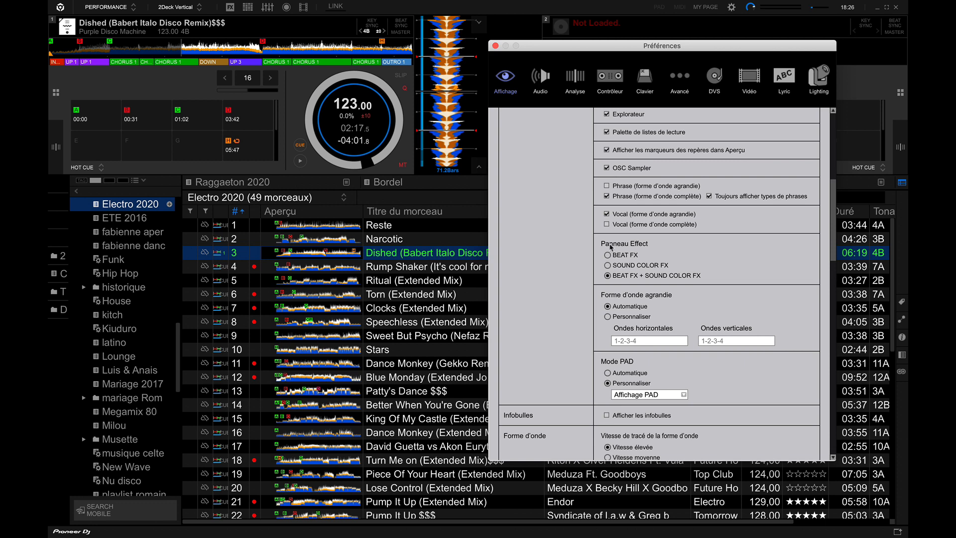
click(606, 225)
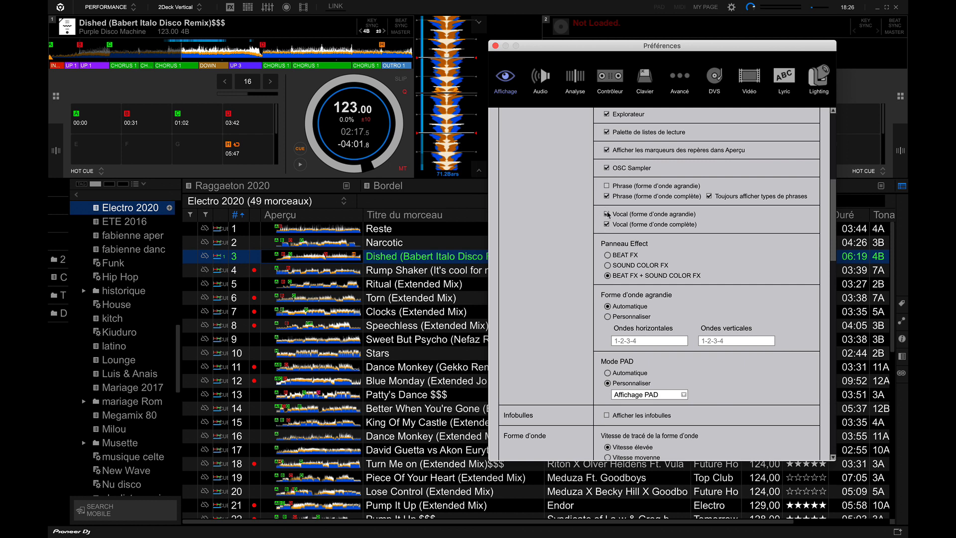
click(606, 215)
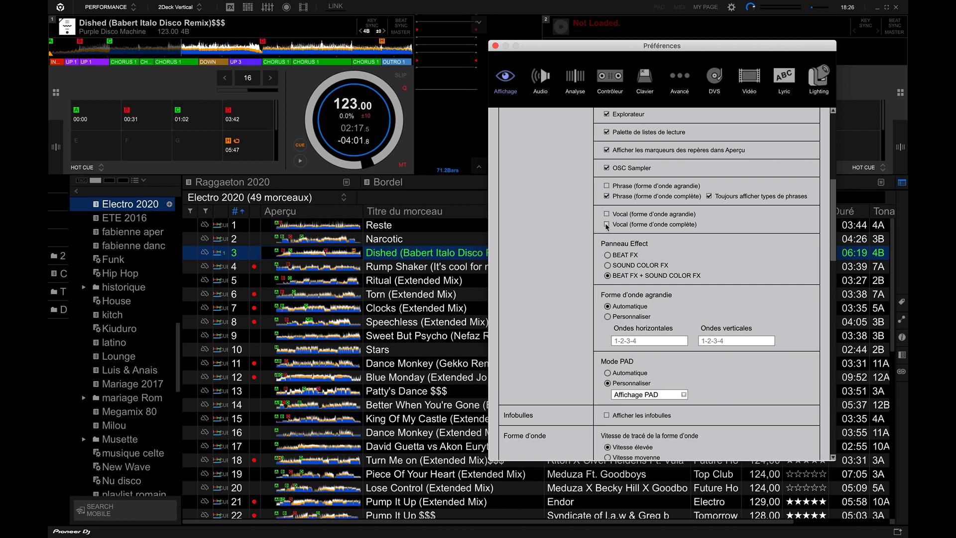
click(606, 214)
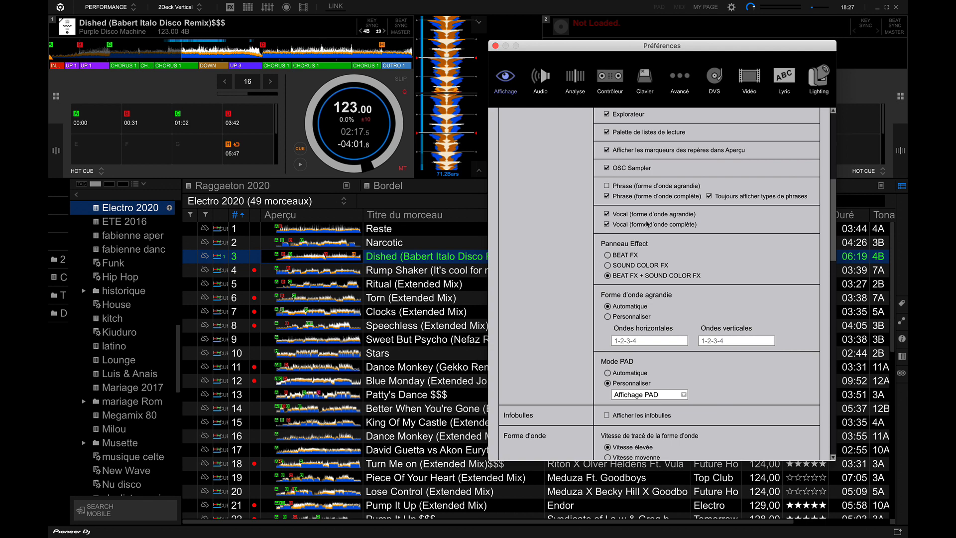
Examine the track analysis options in the preferences and return to the display layout options.
click(573, 80)
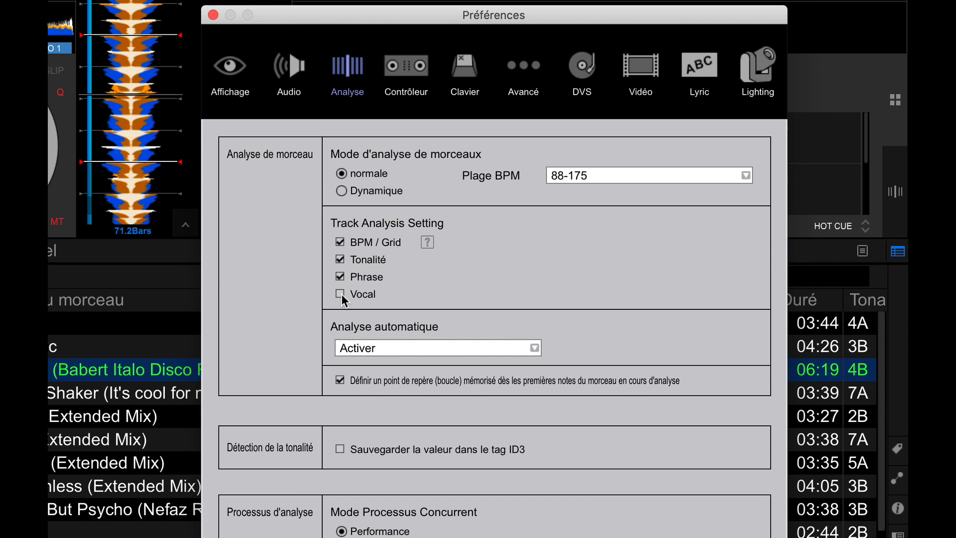
click(230, 72)
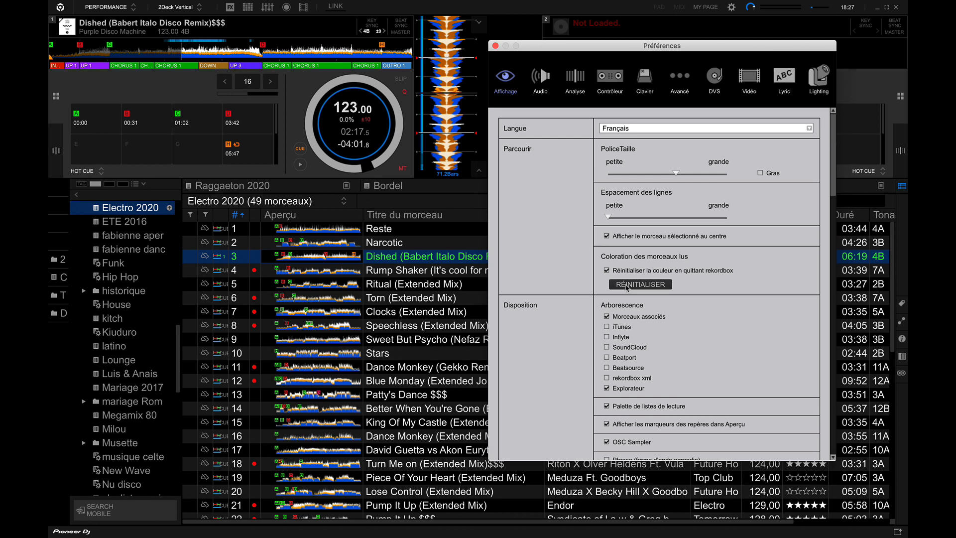
scroll(625, 286, down, 3)
scroll(627, 287, down, 5)
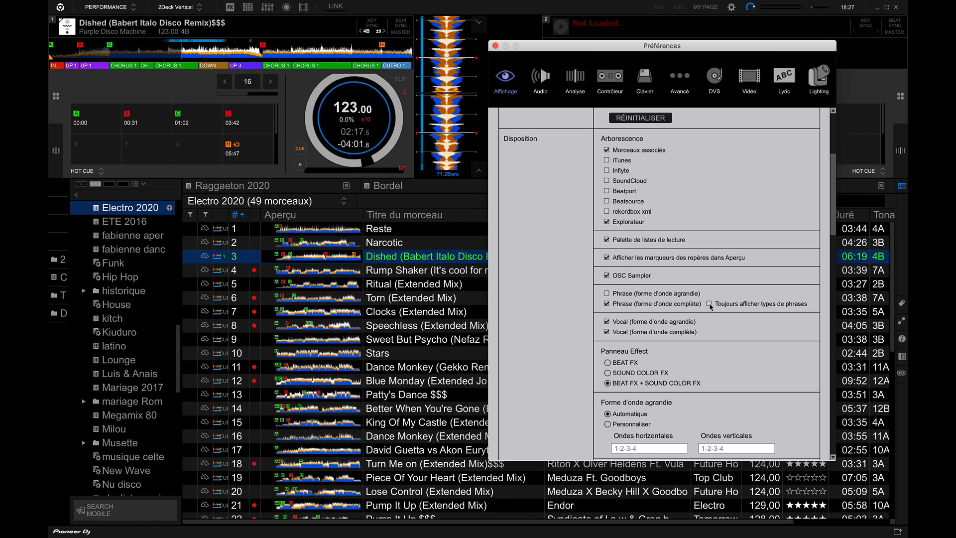
Turn off "Toujours afficher types de phrases" for the full waveform and close the preferences.
click(709, 303)
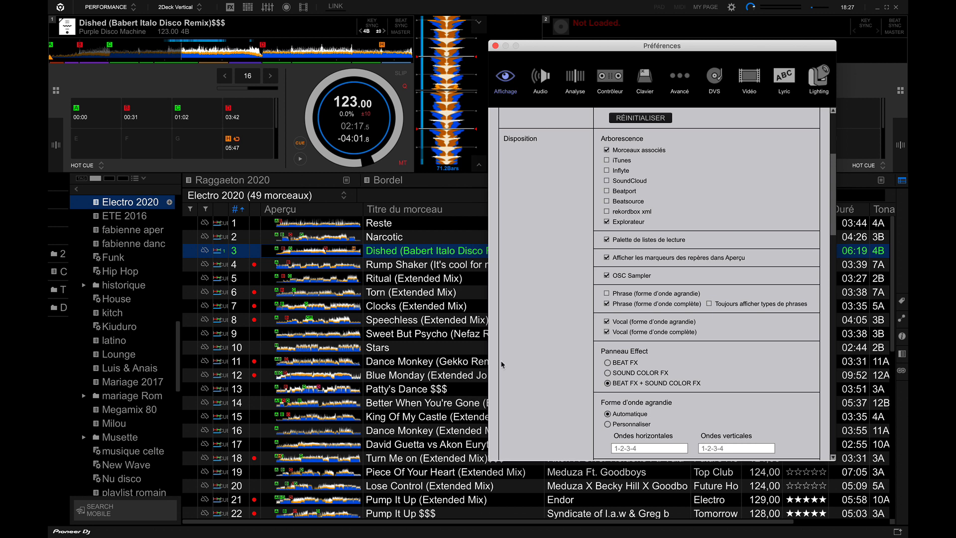
click(709, 303)
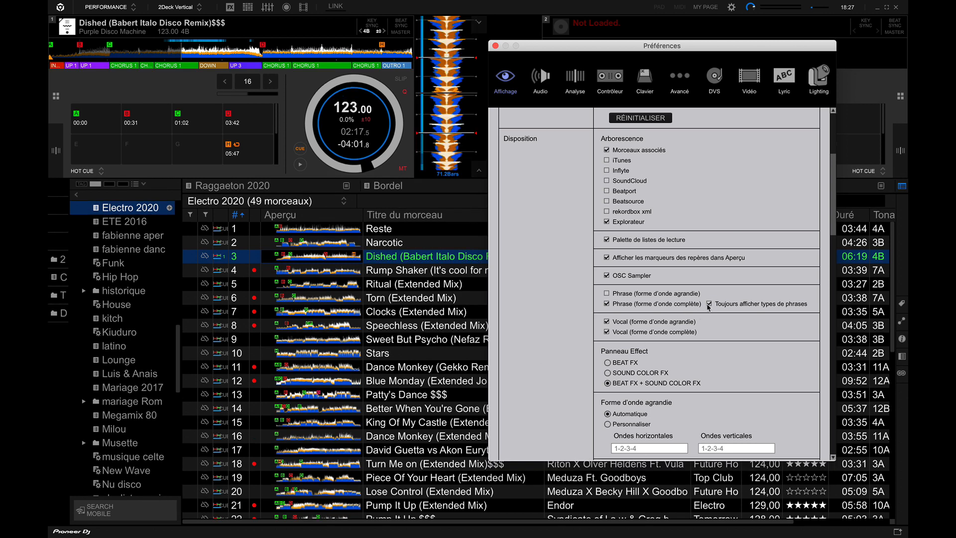
click(709, 304)
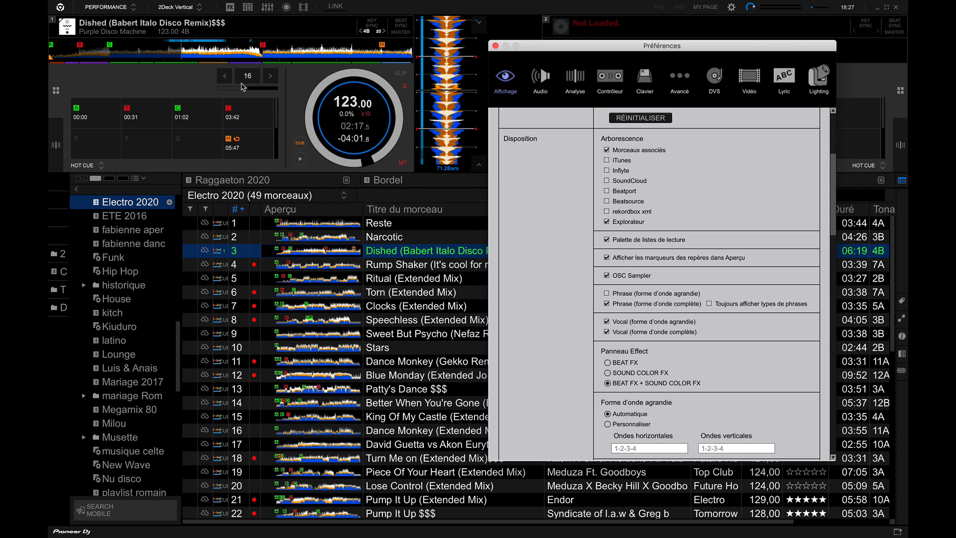
scroll(629, 312, up, 2)
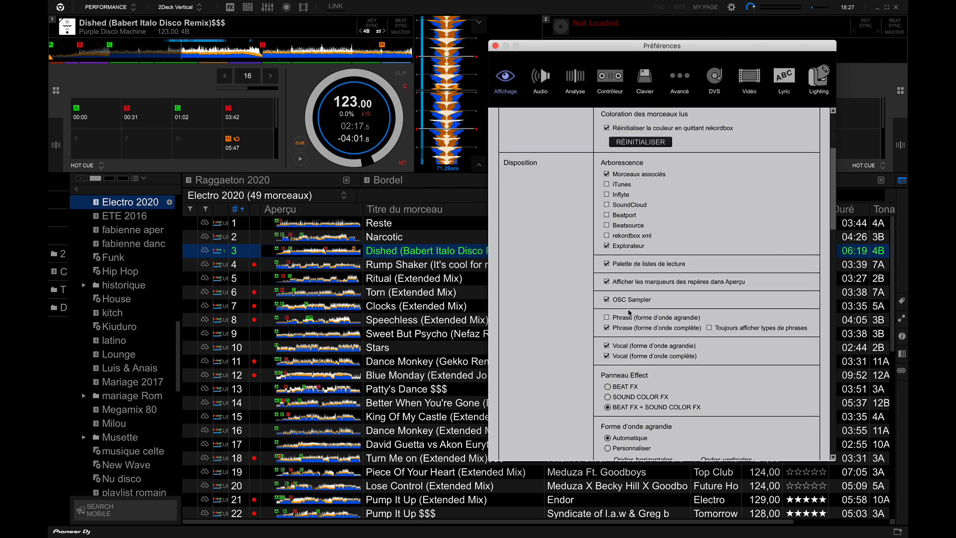
scroll(629, 312, up, 8)
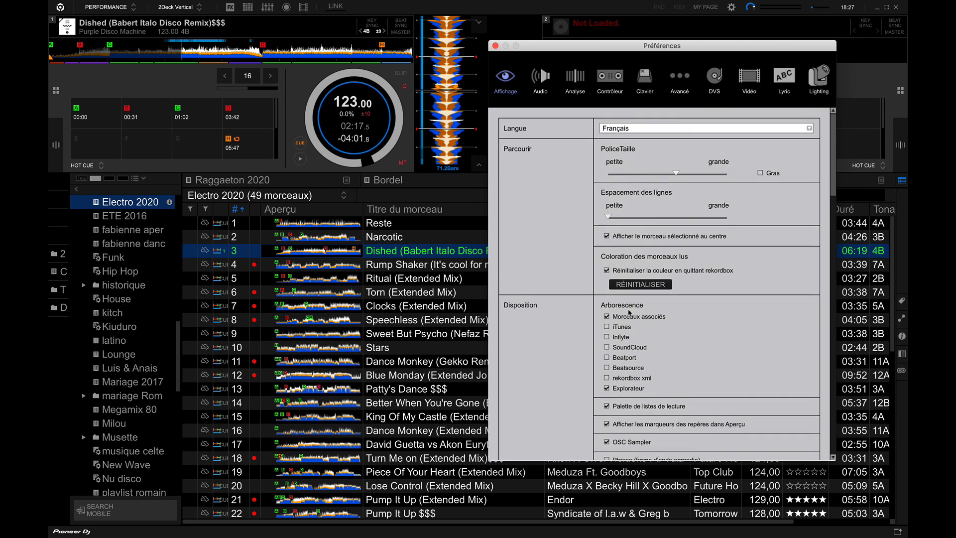
click(496, 46)
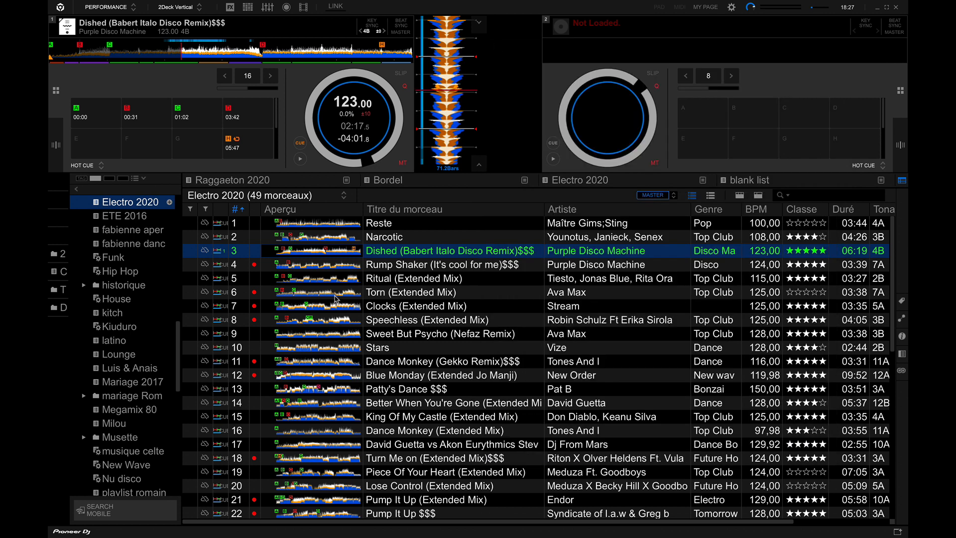
Open the Raggaeton 2020 playlist and add new analysis data to the track Ritmo (Dj Mika Extended Mix) $$$.
click(243, 182)
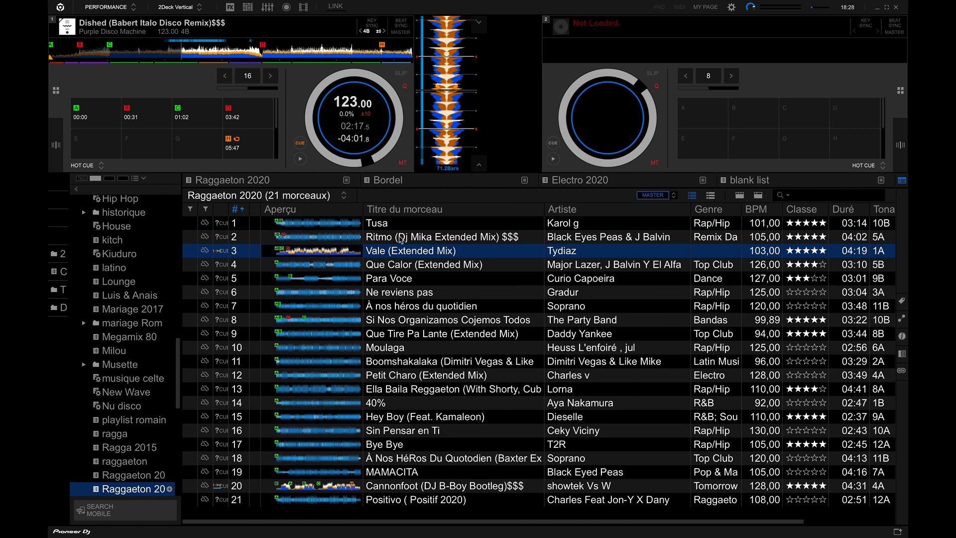
click(401, 239)
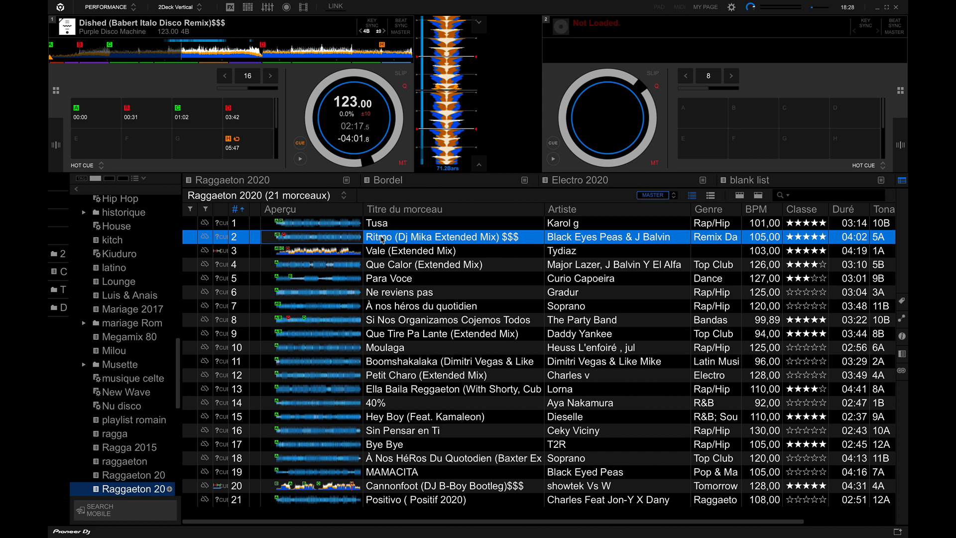
click(381, 239)
click(397, 306)
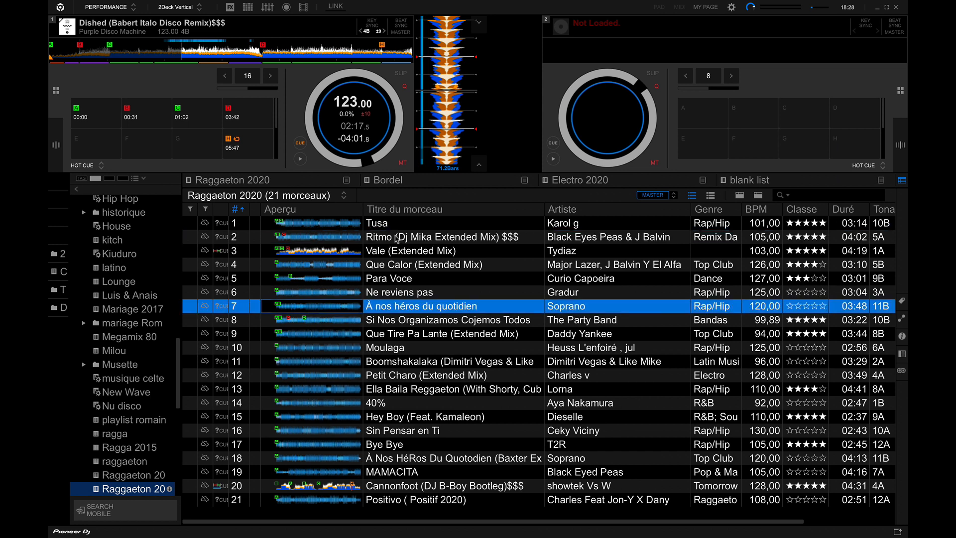
click(397, 238)
right_click(396, 239)
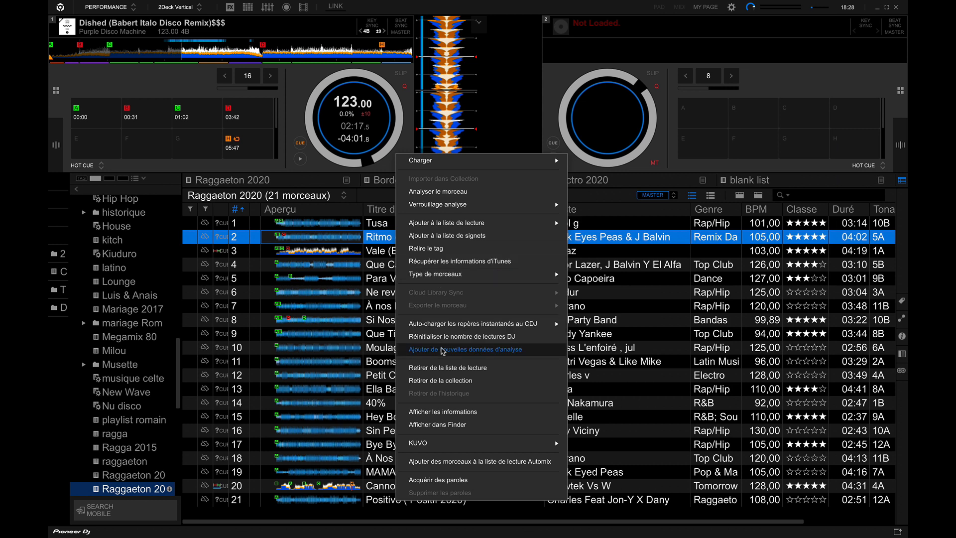
click(442, 350)
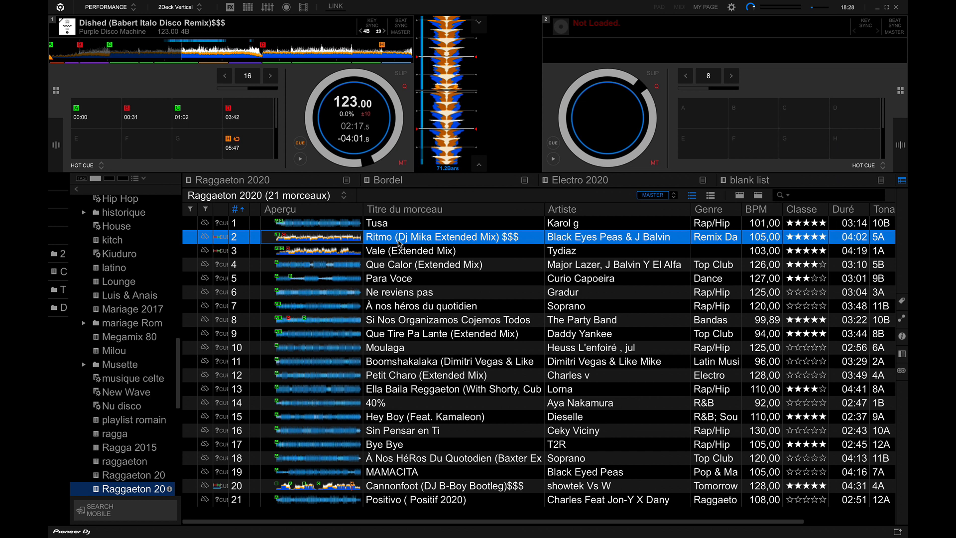
Analyse the track Ritmo (Dj Mika Extended Mix) $$$ with only Vocal enabled, without BPM / Grid or Tonalité, and load it onto deck 1.
right_click(400, 241)
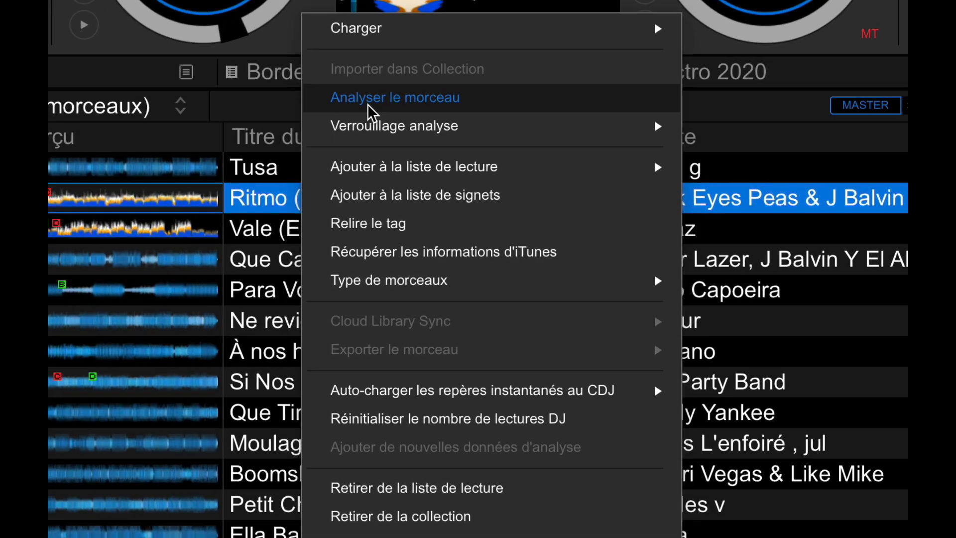
click(424, 188)
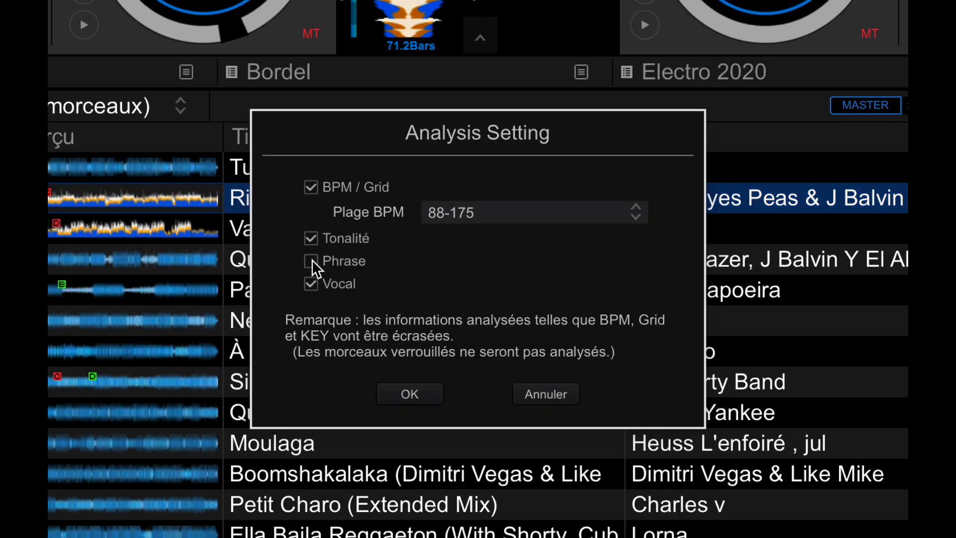
click(311, 239)
click(312, 187)
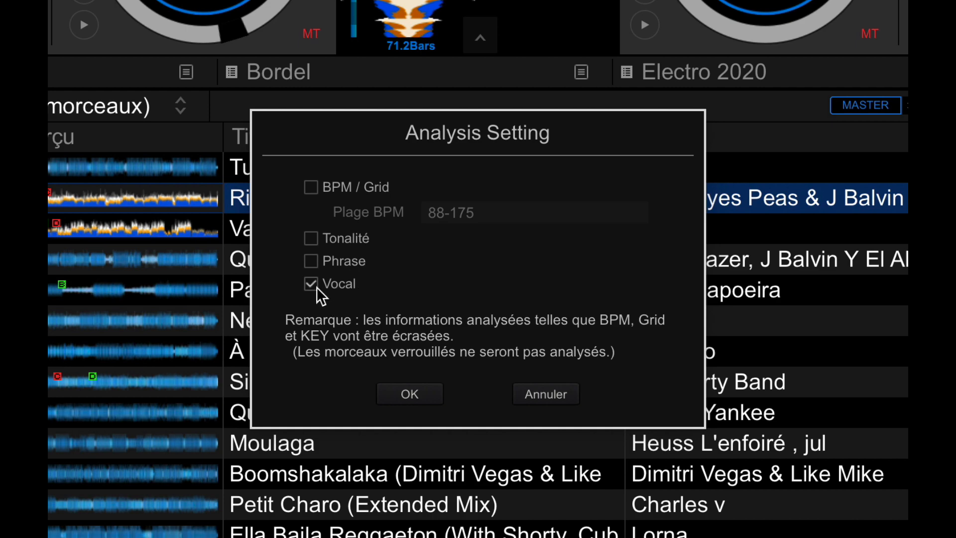
click(406, 392)
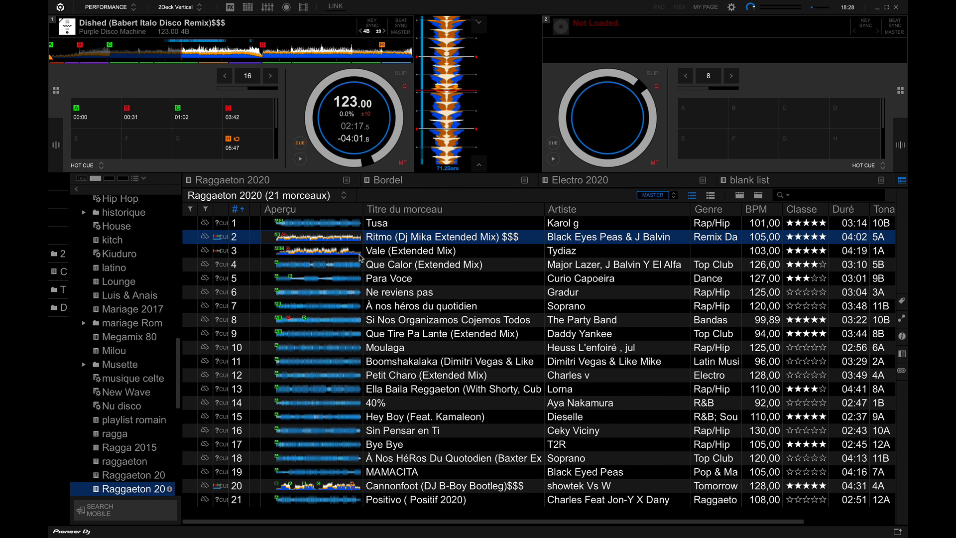
click(384, 241)
drag(384, 242, 189, 44)
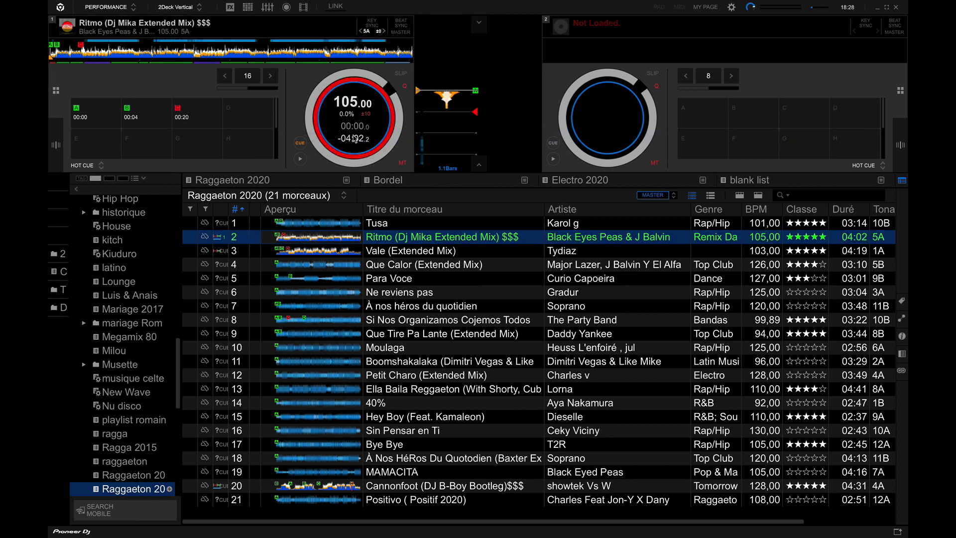
Load Que Calor (Extended Mix) onto deck 1 and analyse it with only the Vocal option.
drag(396, 264, 365, 126)
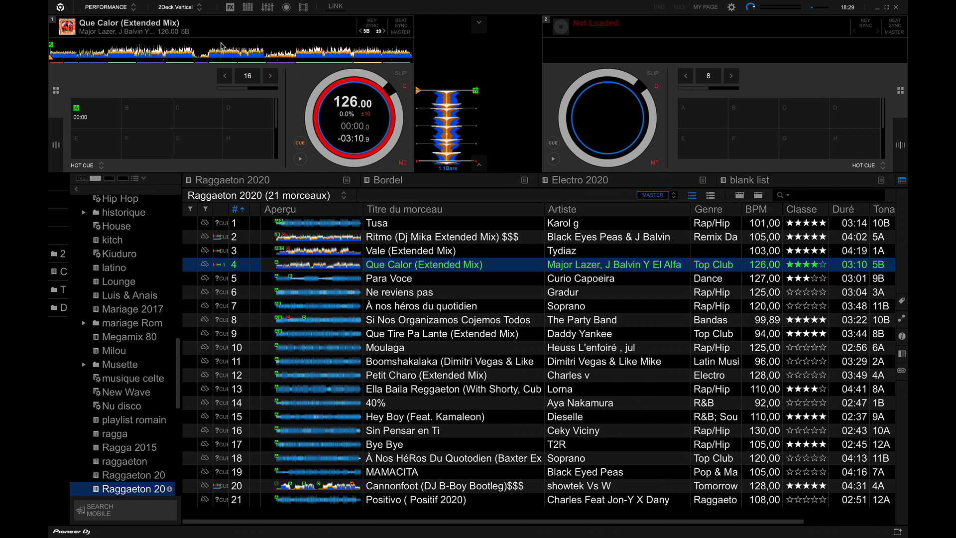
right_click(392, 269)
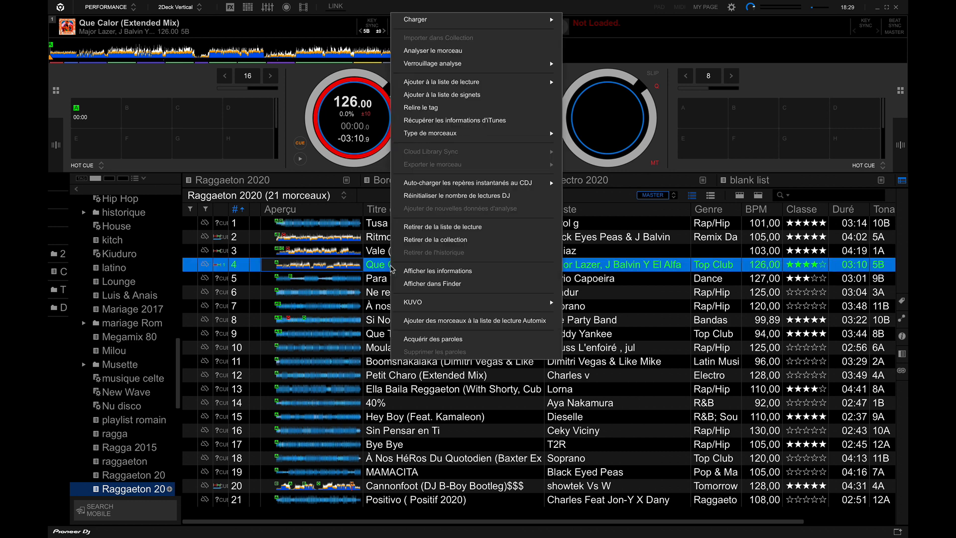
click(440, 54)
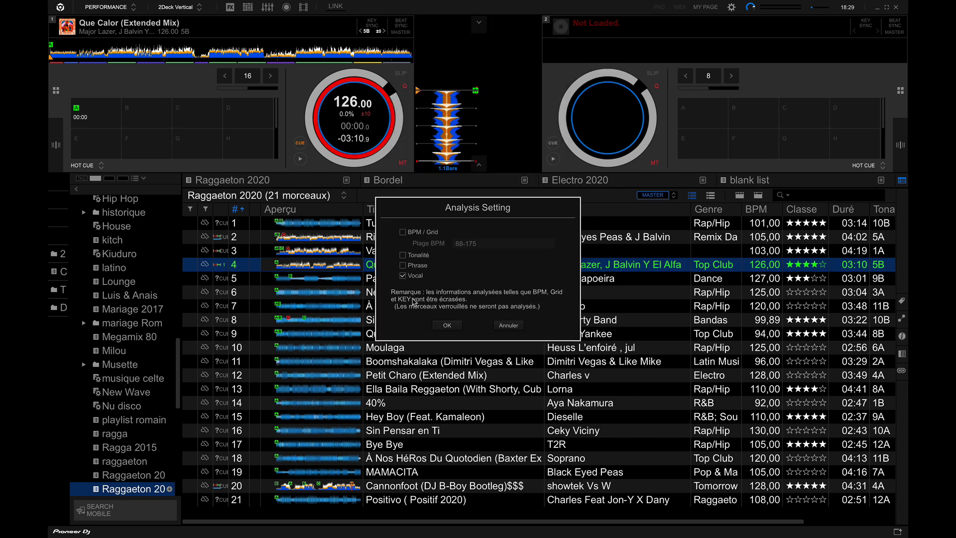
click(447, 325)
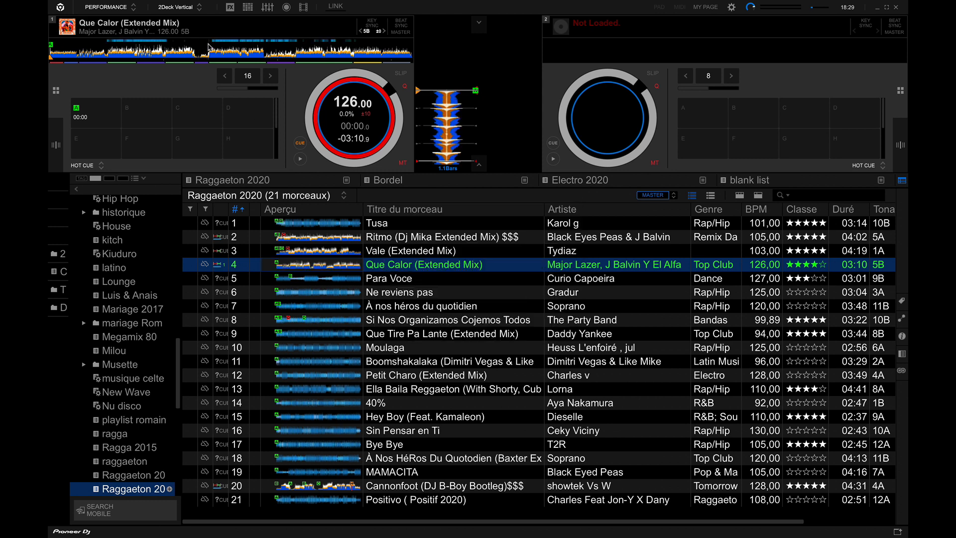
Analyse all tracks of the Raggaeton 2020 playlist with only the Vocal option.
click(391, 304)
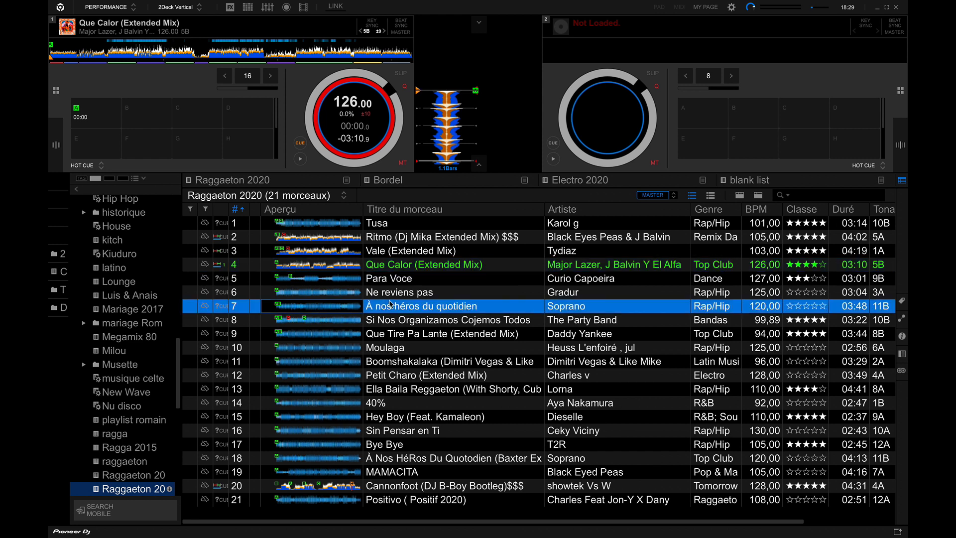
key(ctrl+a)
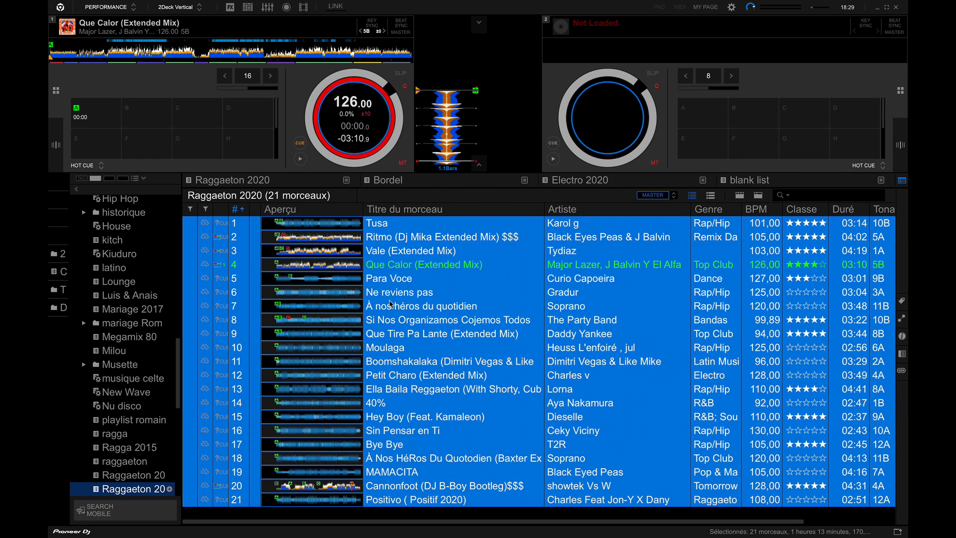
right_click(391, 305)
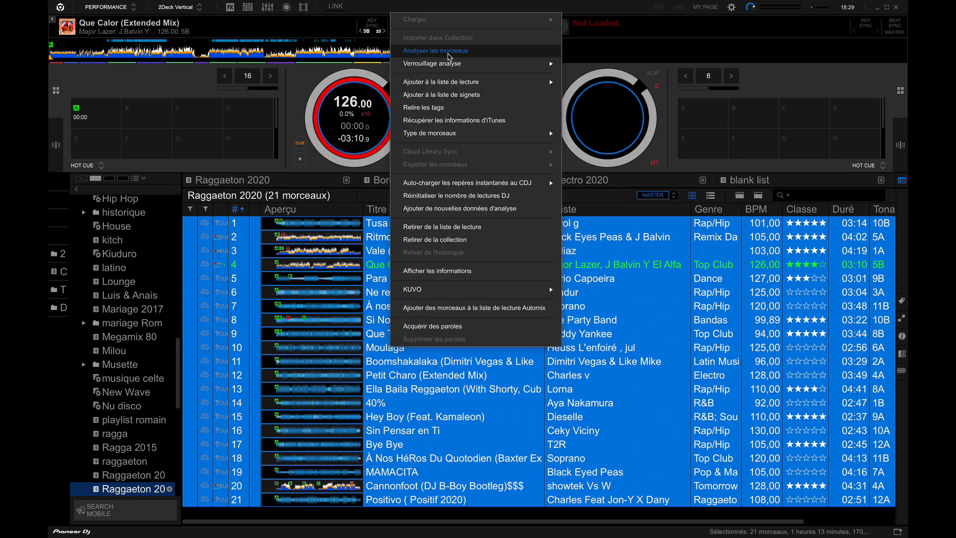
click(450, 57)
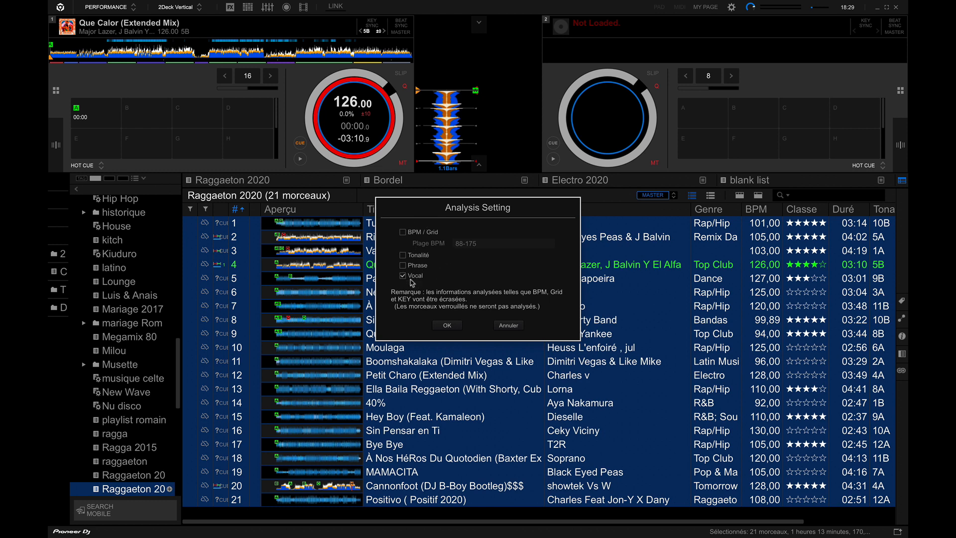
click(447, 325)
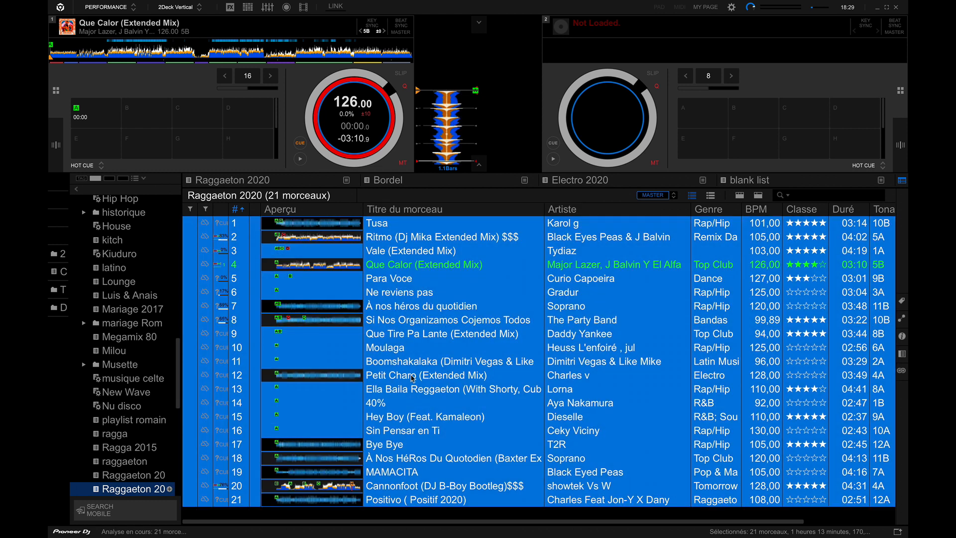
click(413, 377)
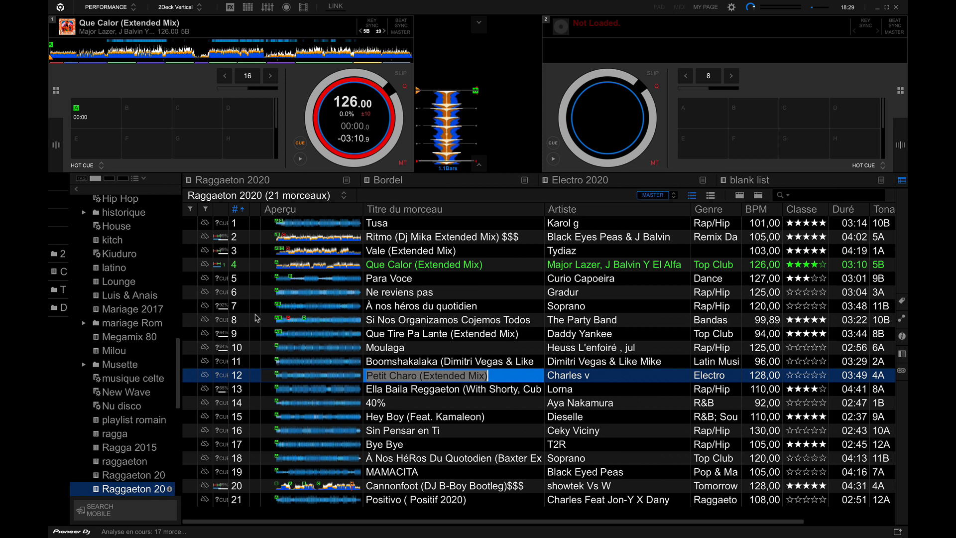
click(253, 332)
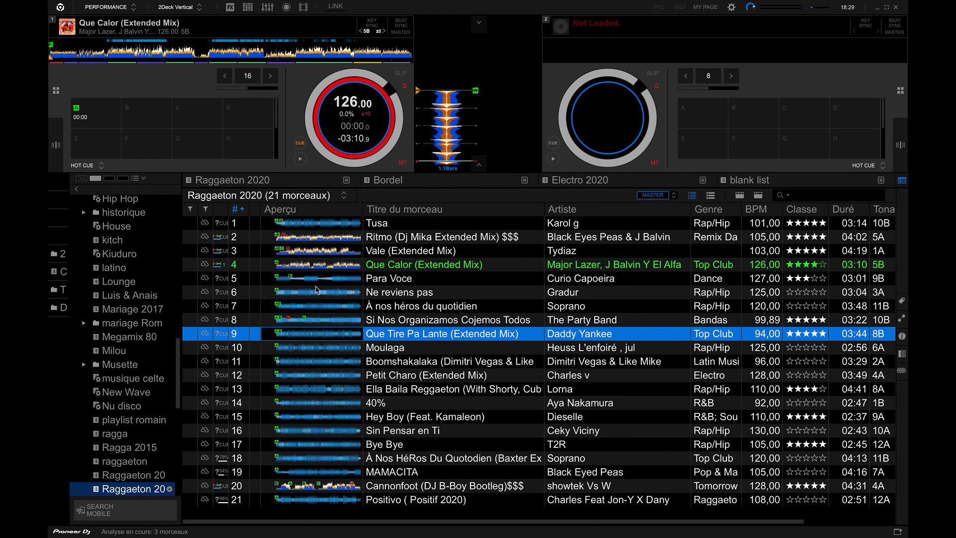
Load Para Voce and, in its place, Ne reviens pas onto deck 1 to check their vocal positions.
click(392, 283)
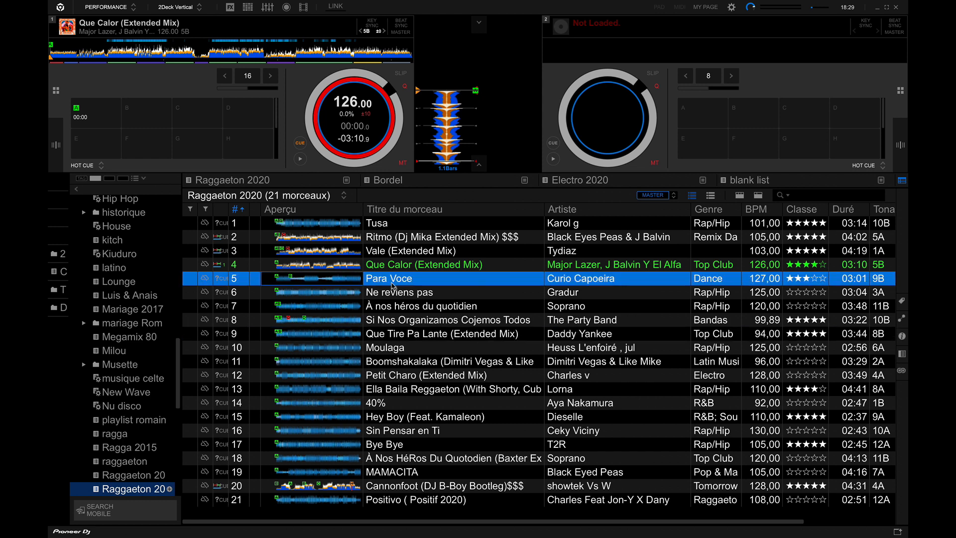
drag(388, 282, 277, 62)
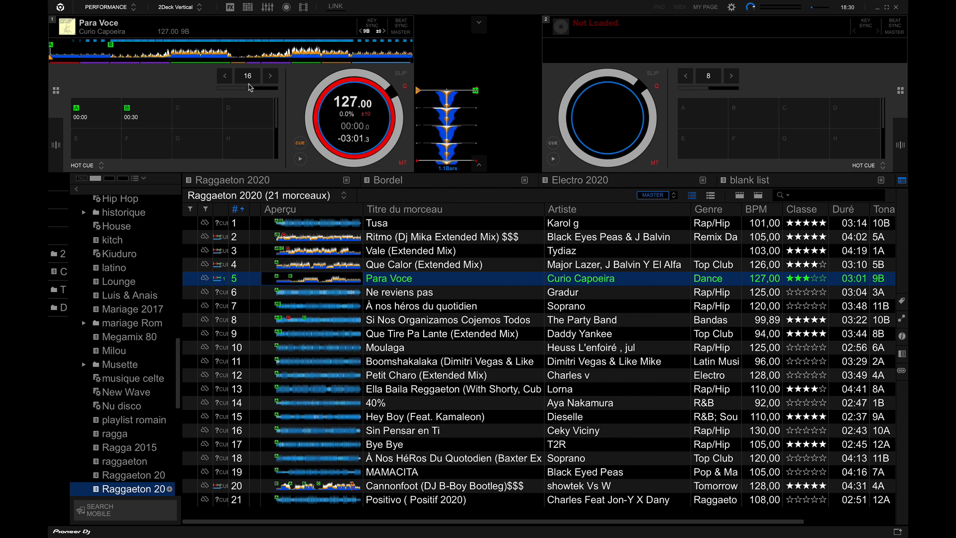
drag(408, 293, 372, 108)
drag(370, 104, 370, 104)
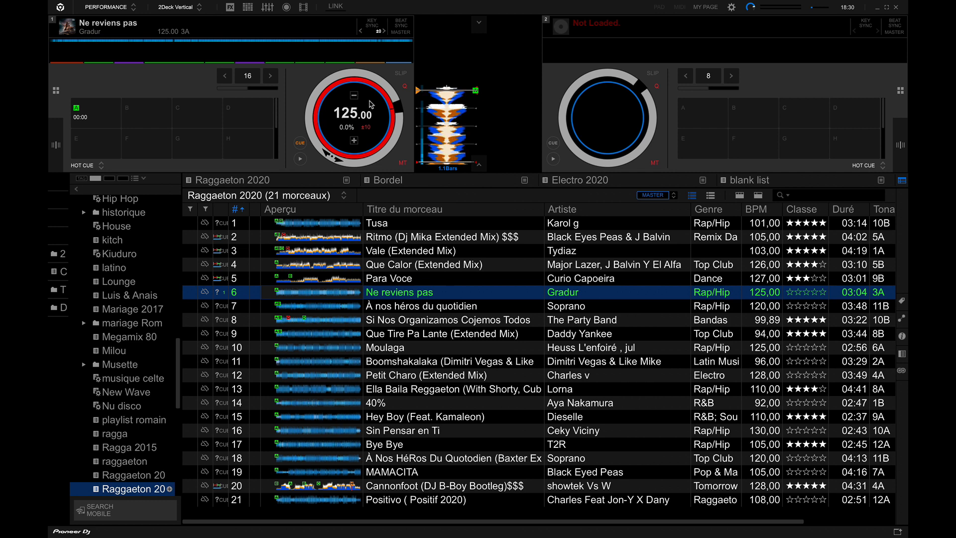
Add new analysis data to all tracks of the Raggaeton 2020 playlist.
click(386, 377)
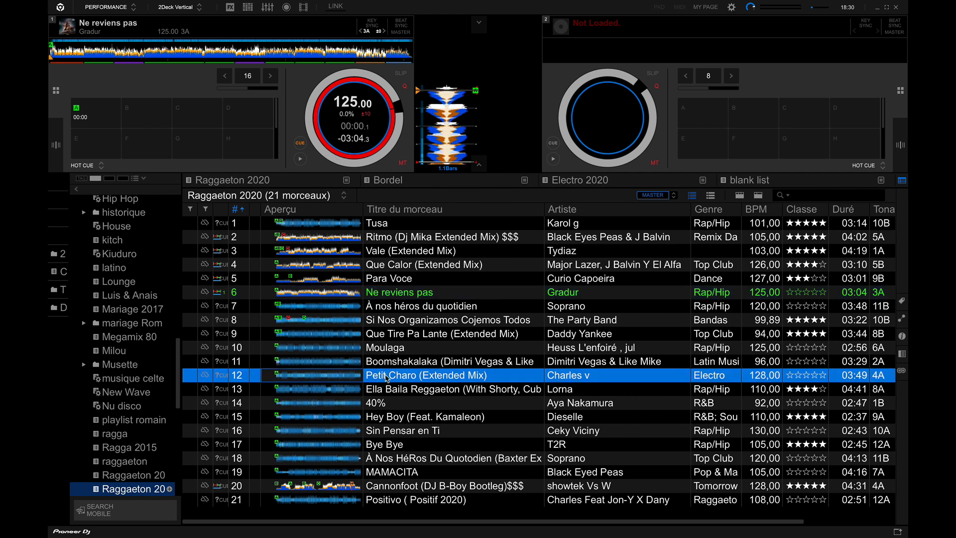
key(ctrl+a)
right_click(386, 376)
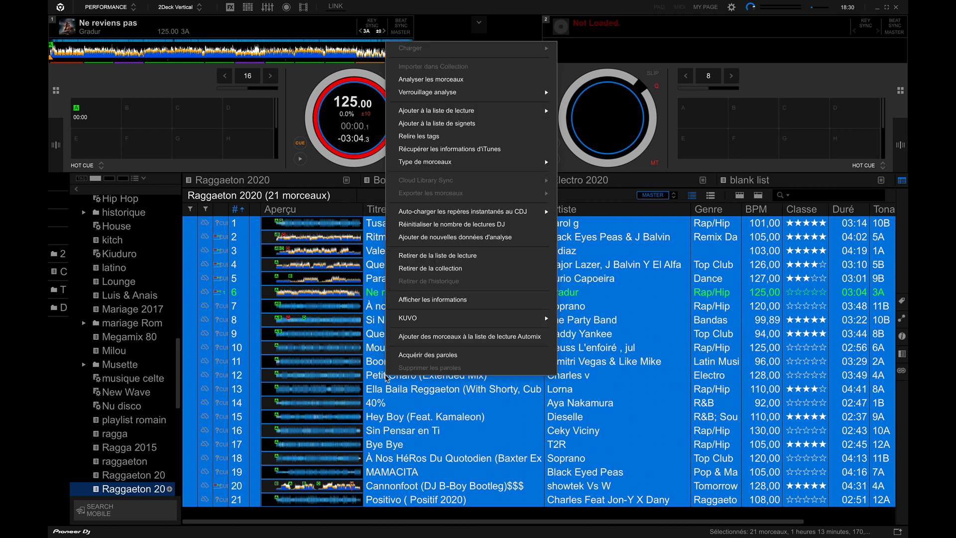
click(438, 243)
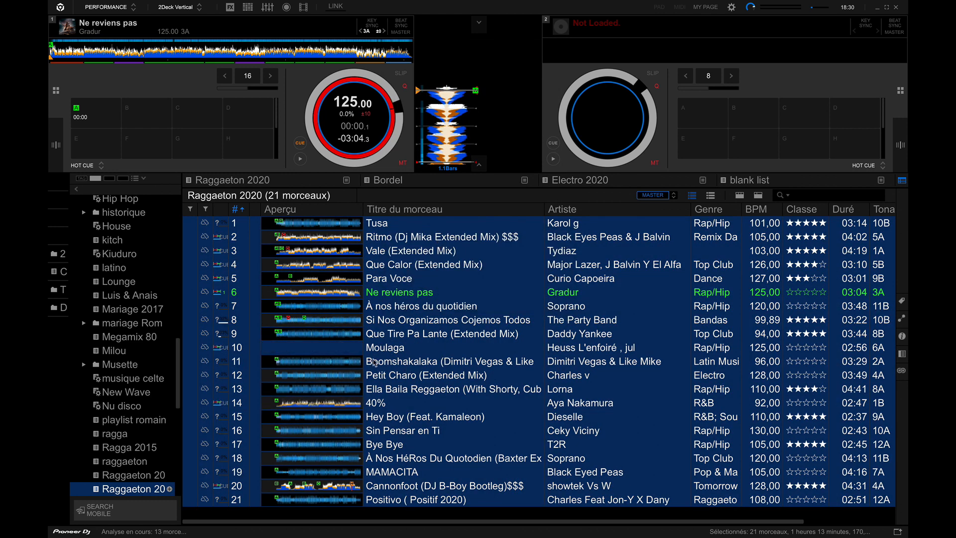
click(366, 360)
click(361, 346)
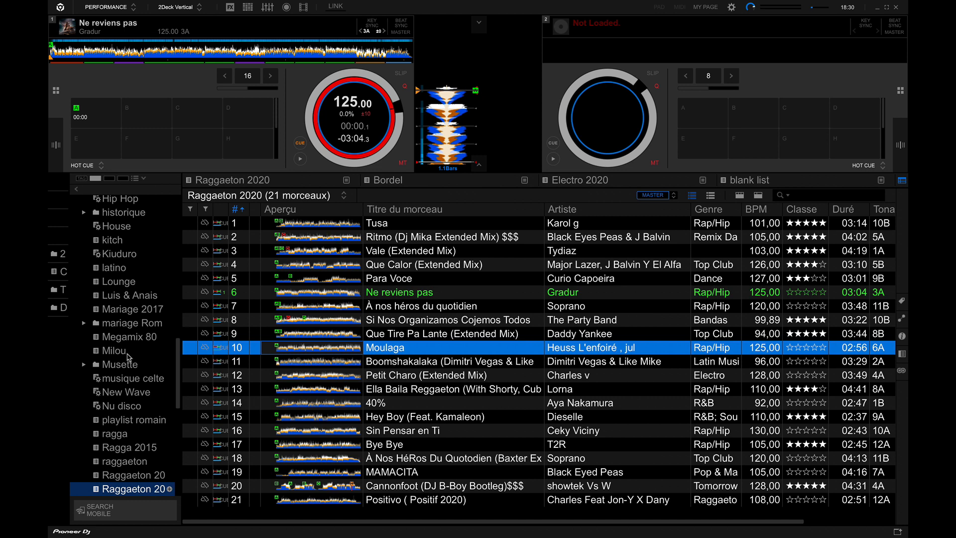
Load Coming for you from the z Audio video playlist onto deck 1 and play its opening with the volume raised.
scroll(128, 355, down, 10)
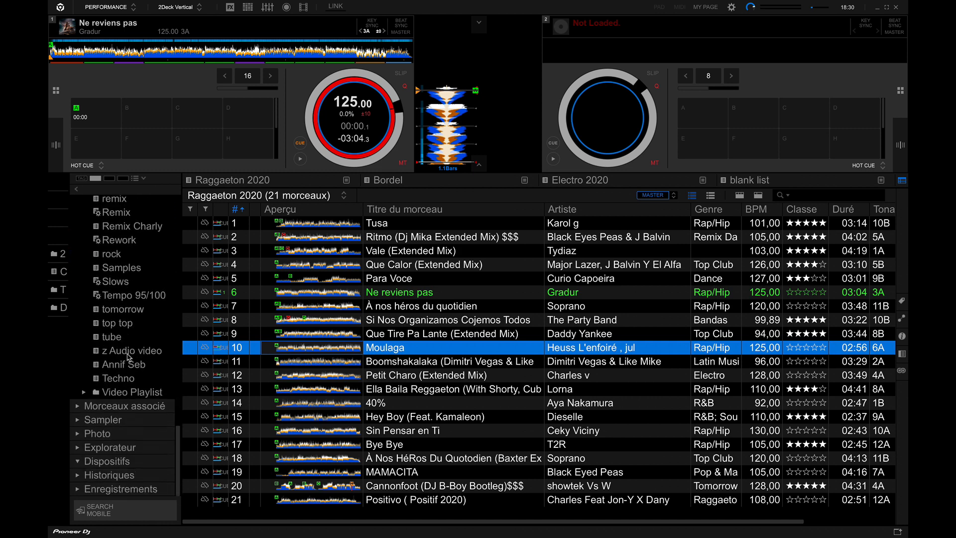
click(135, 351)
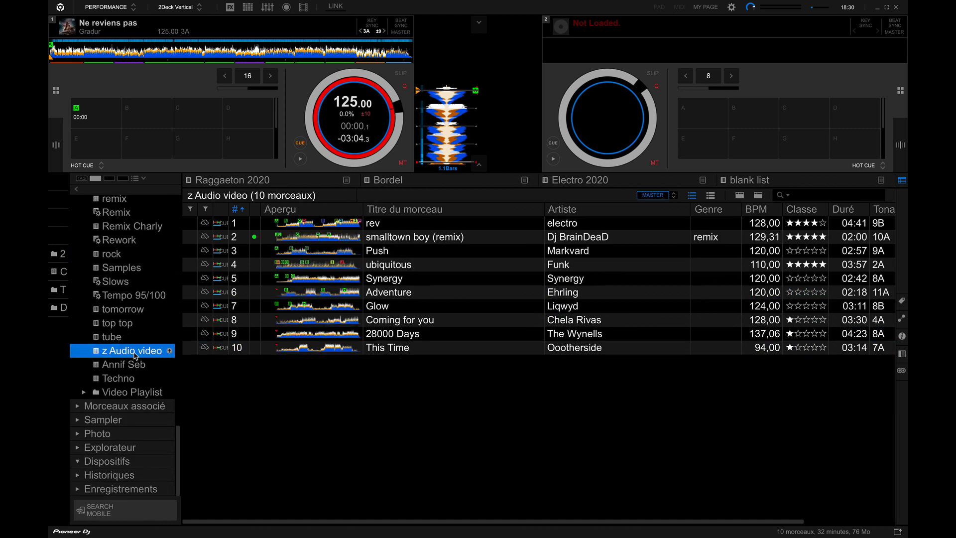
click(398, 325)
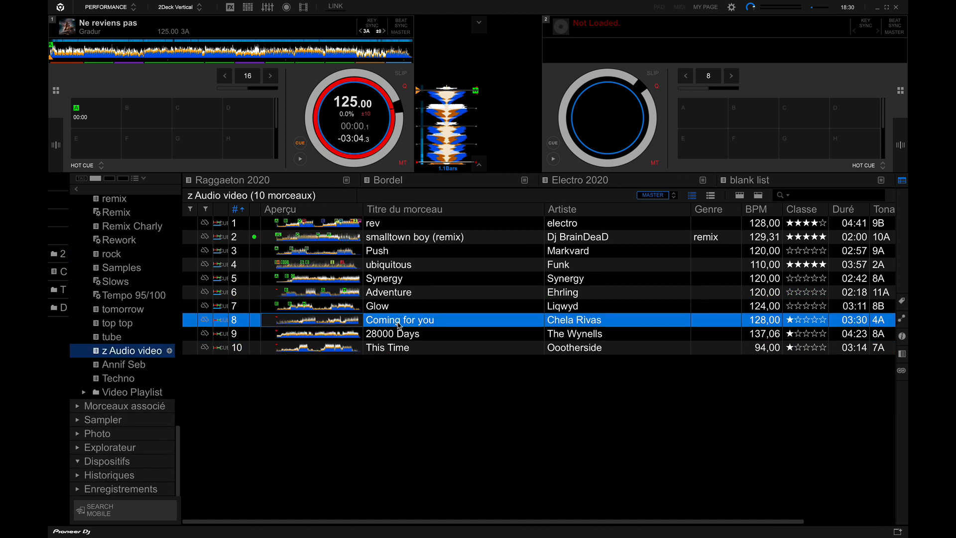
click(397, 332)
click(398, 325)
drag(398, 324, 338, 145)
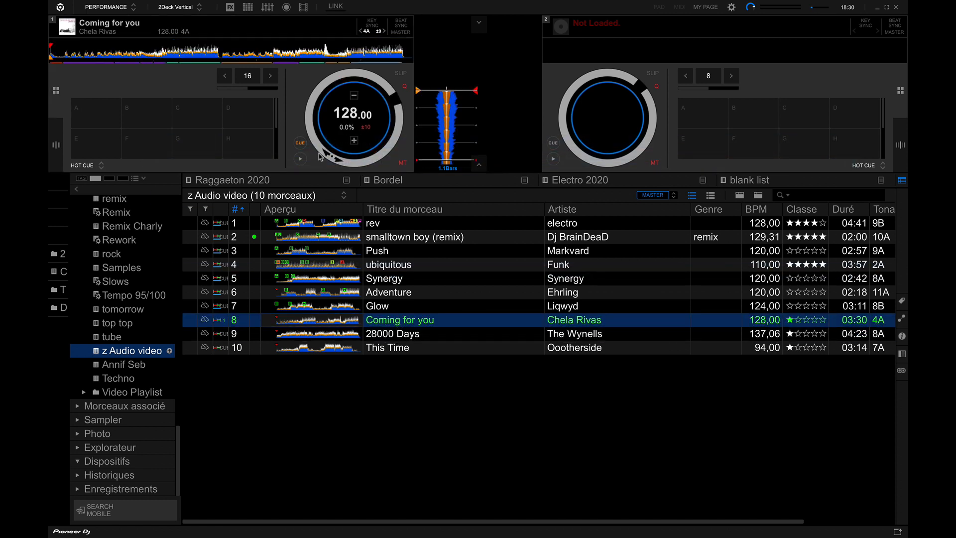
click(300, 158)
key(XF86AudioRaiseVolume)
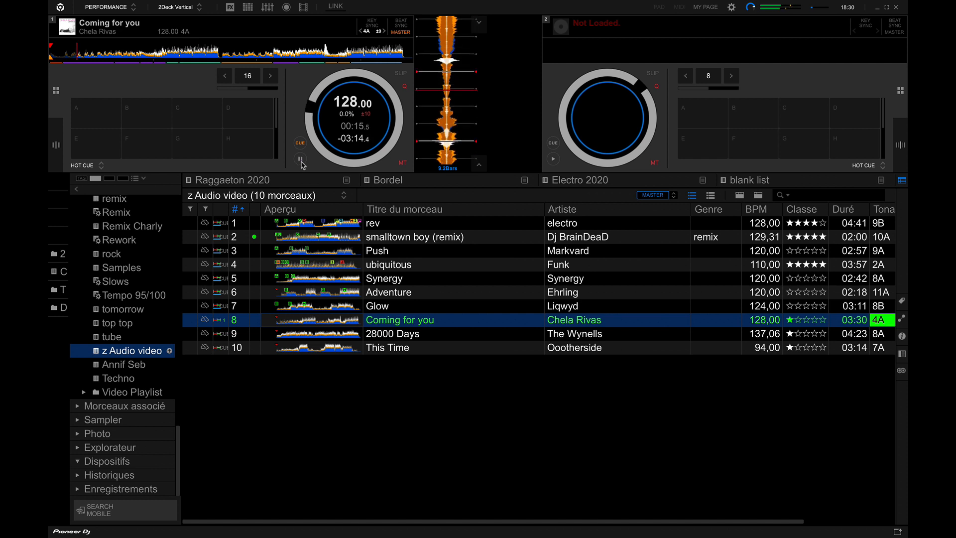
Analyse Coming for you, 28000 Days and This Time with only the Vocal option, and return deck 1 to its cue point.
click(387, 349)
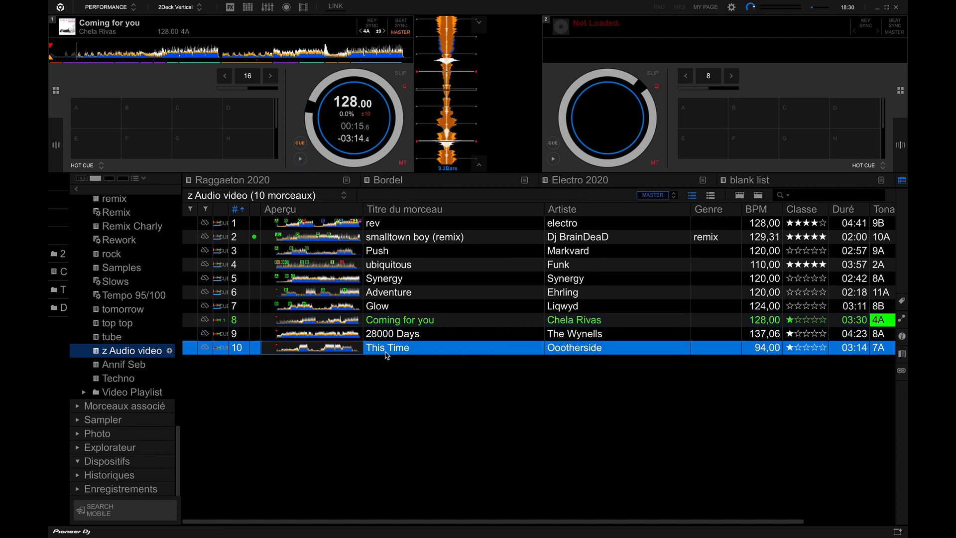
ctrl+click(391, 321)
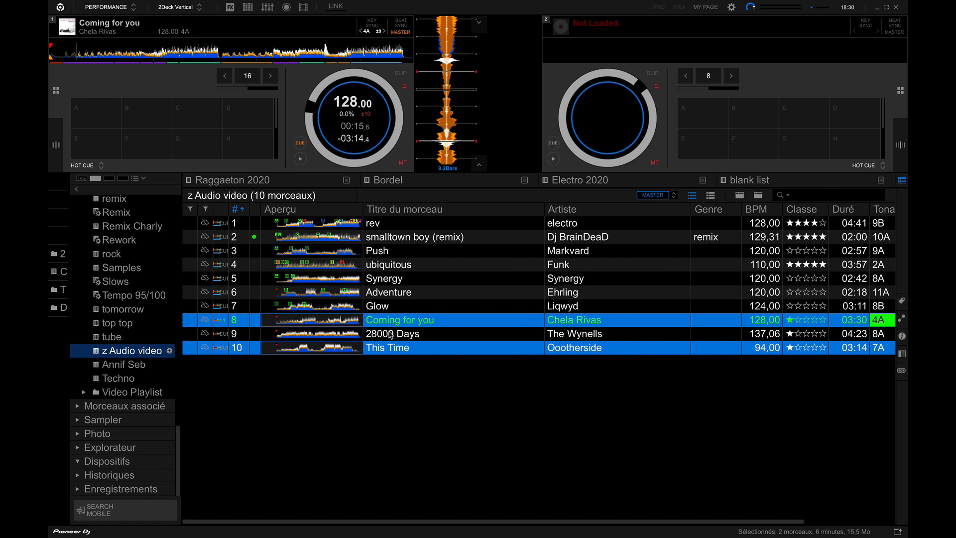
ctrl+click(390, 335)
right_click(391, 335)
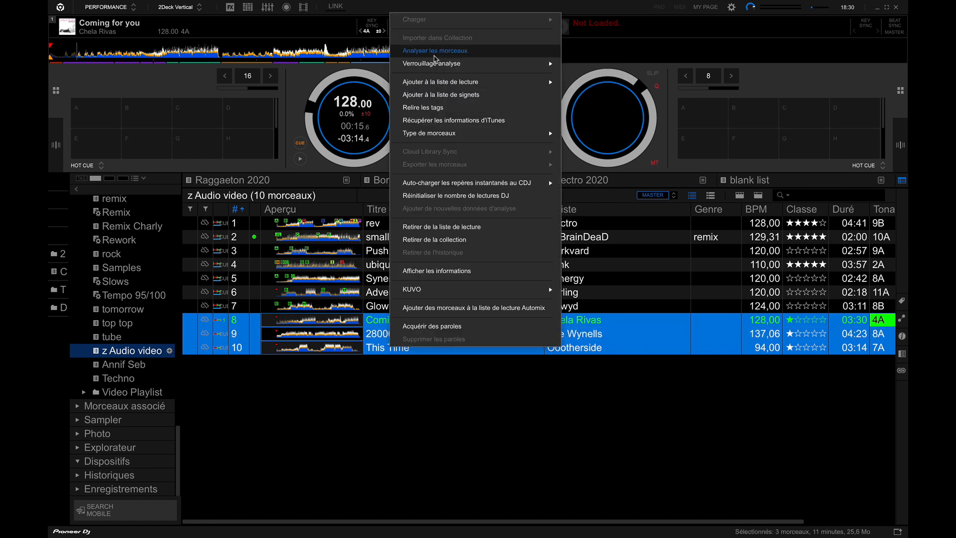
click(434, 55)
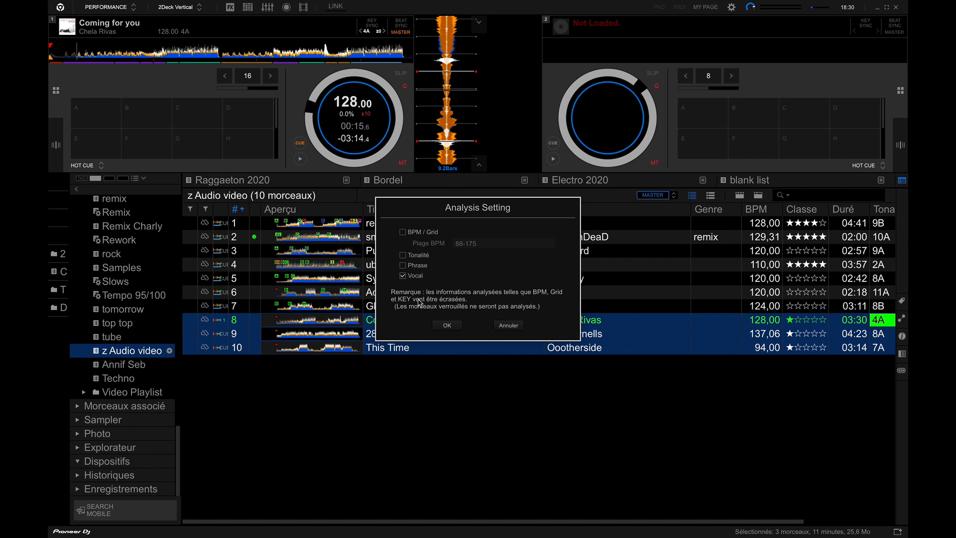
click(446, 325)
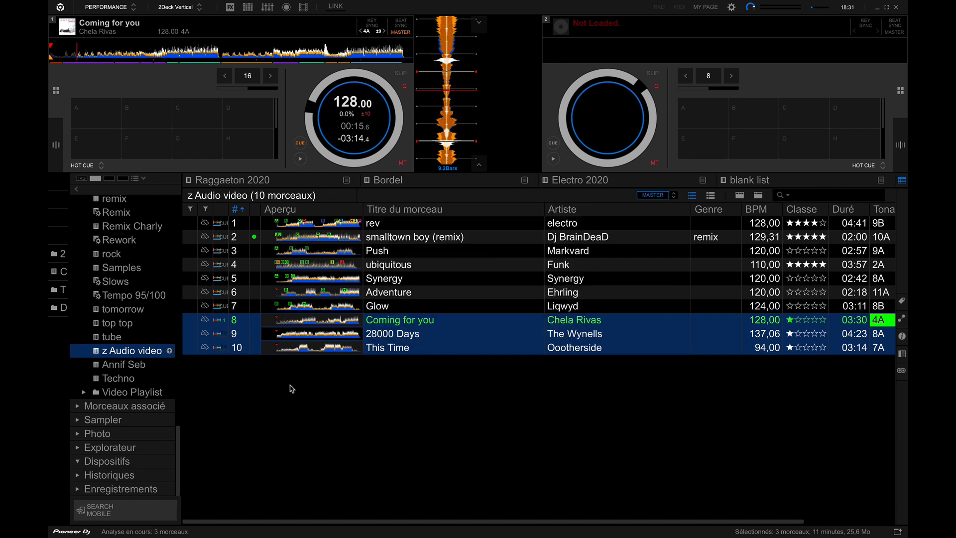
click(302, 323)
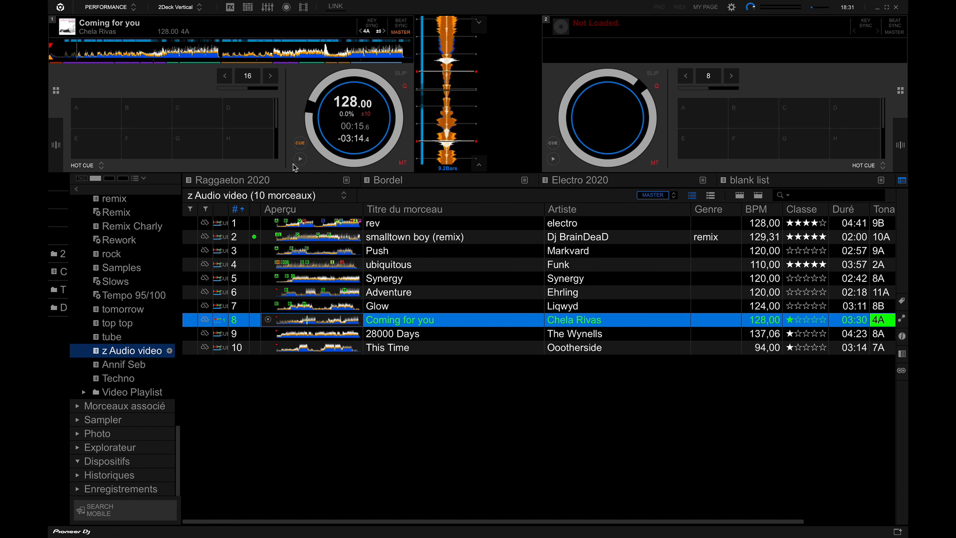
click(300, 144)
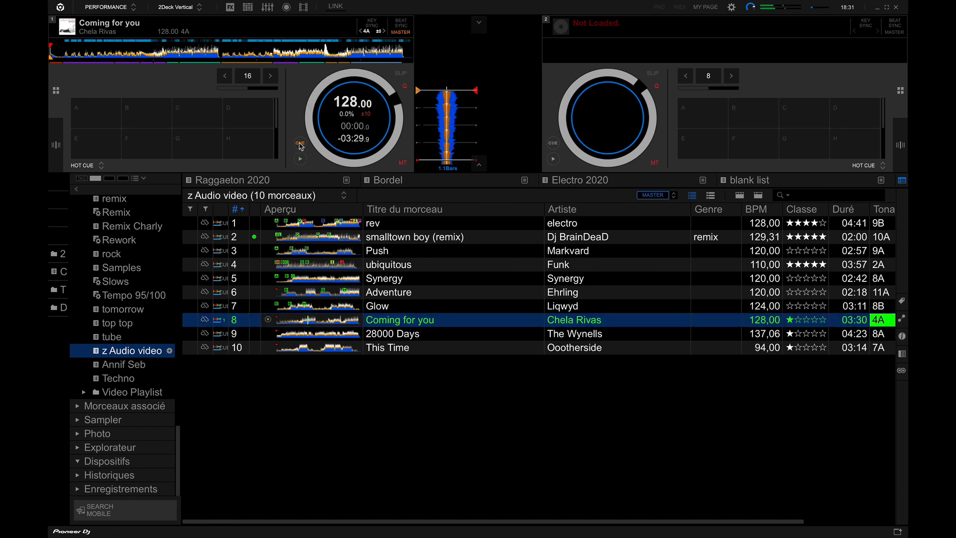
Play Coming for you on deck 1, skip to its vocal passages around 01:36 and 01:55, and pause it to inspect the waveform.
click(301, 158)
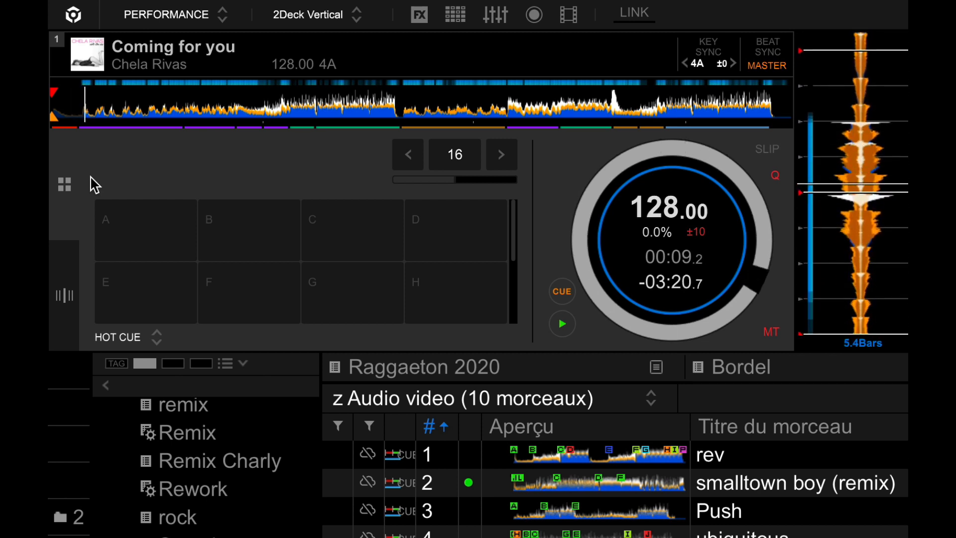
click(386, 86)
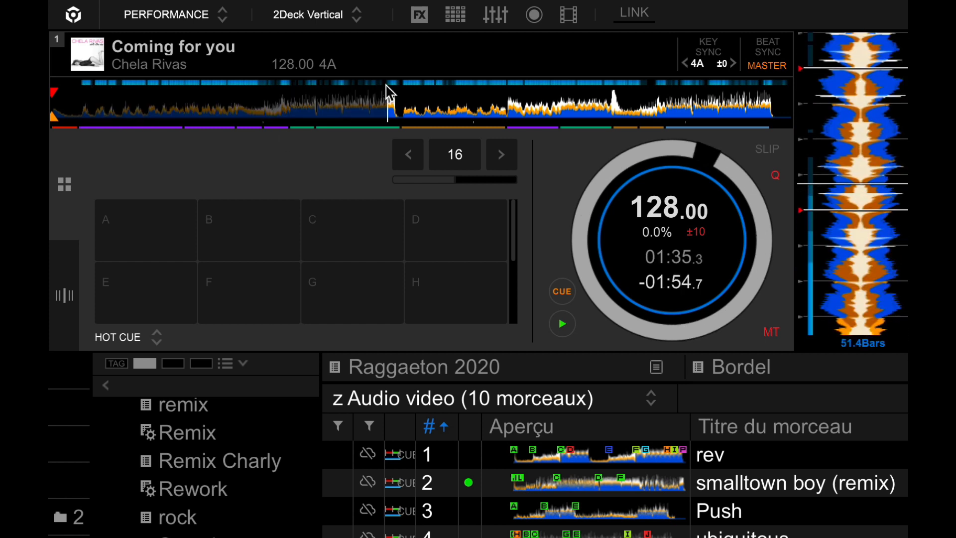
click(450, 93)
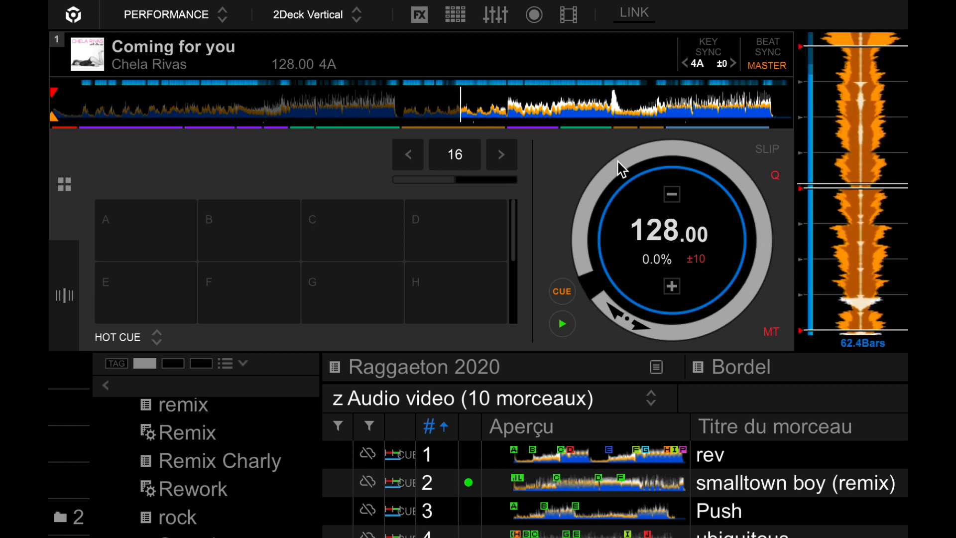
click(450, 100)
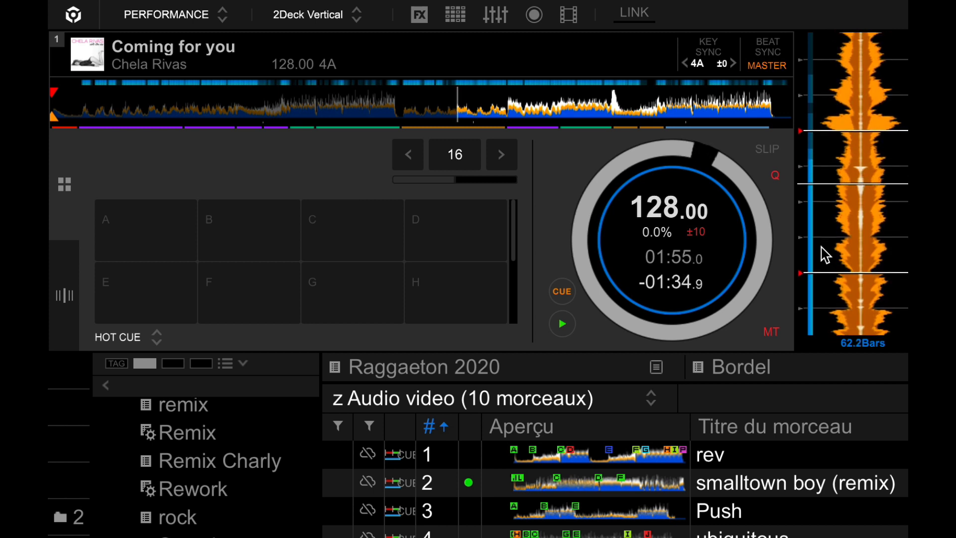
drag(838, 157, 838, 475)
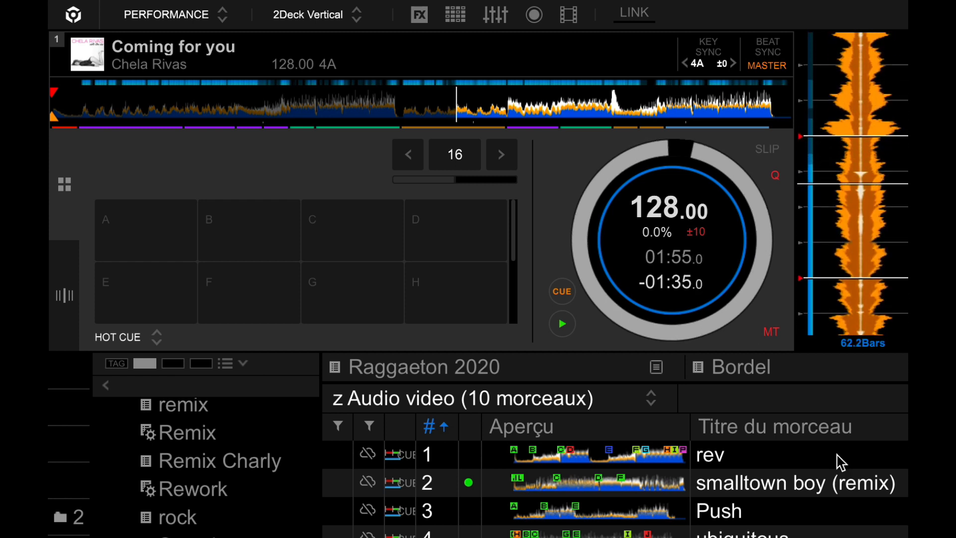
click(562, 323)
drag(834, 149, 835, 239)
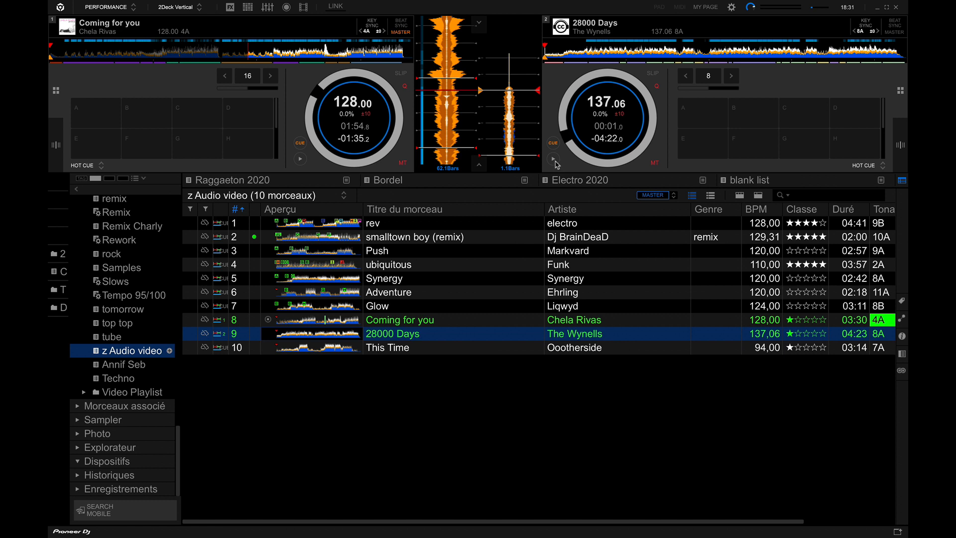
Load 28000 Days onto deck 2, play passages at the start, middle and end to compare its vocal markers, and pause it.
click(553, 159)
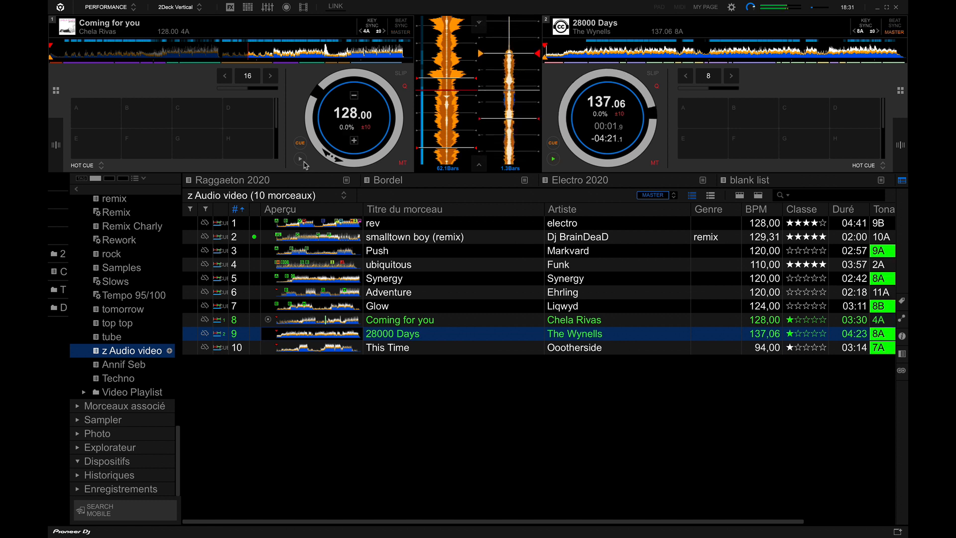
click(577, 57)
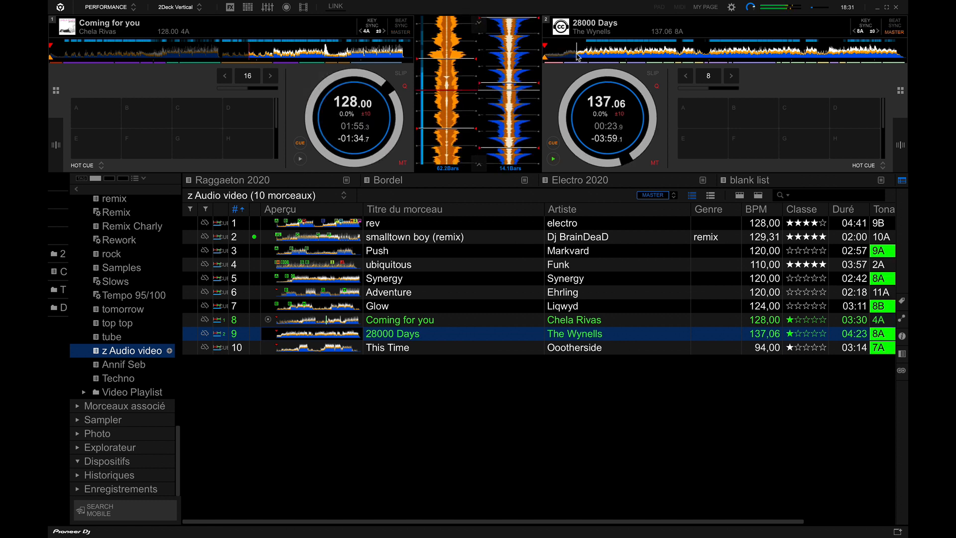
mouse_move(563, 121)
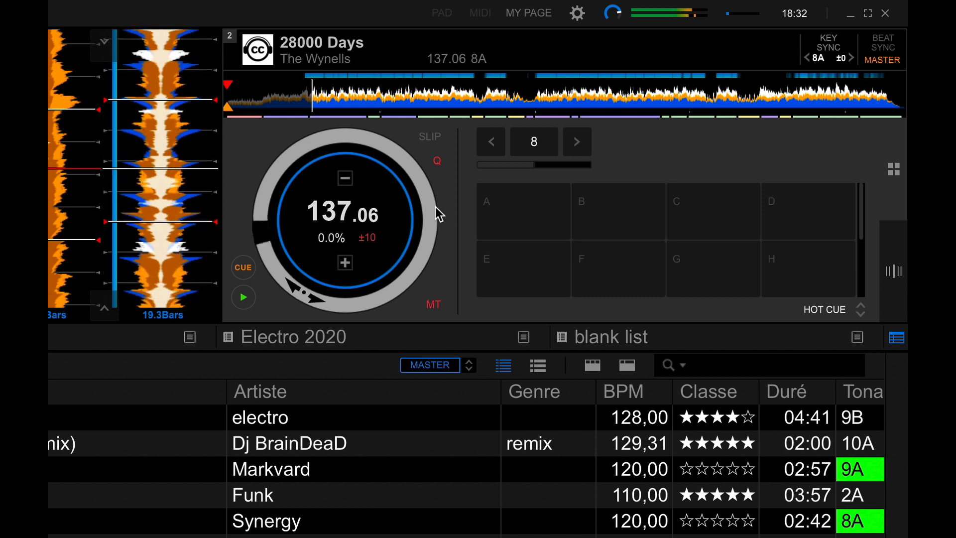
click(480, 94)
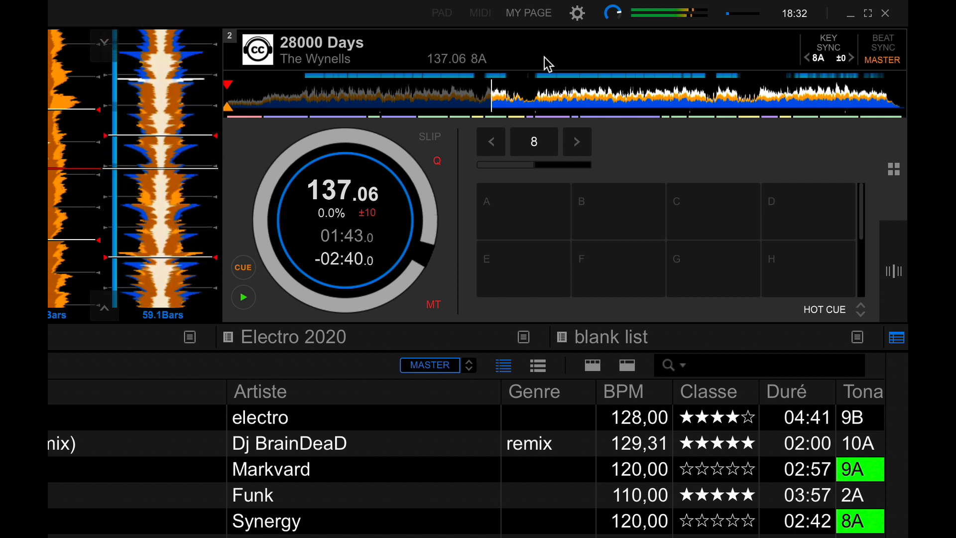
click(521, 82)
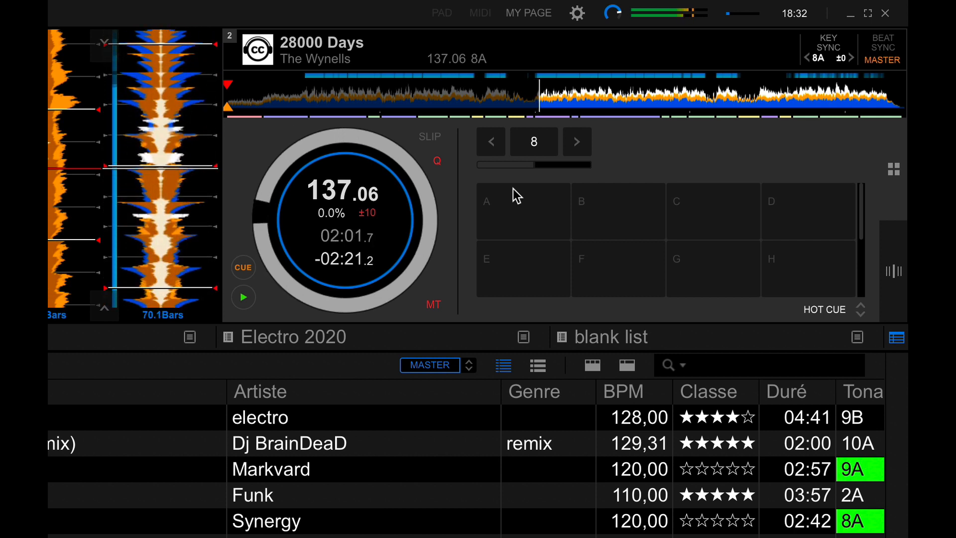
click(752, 89)
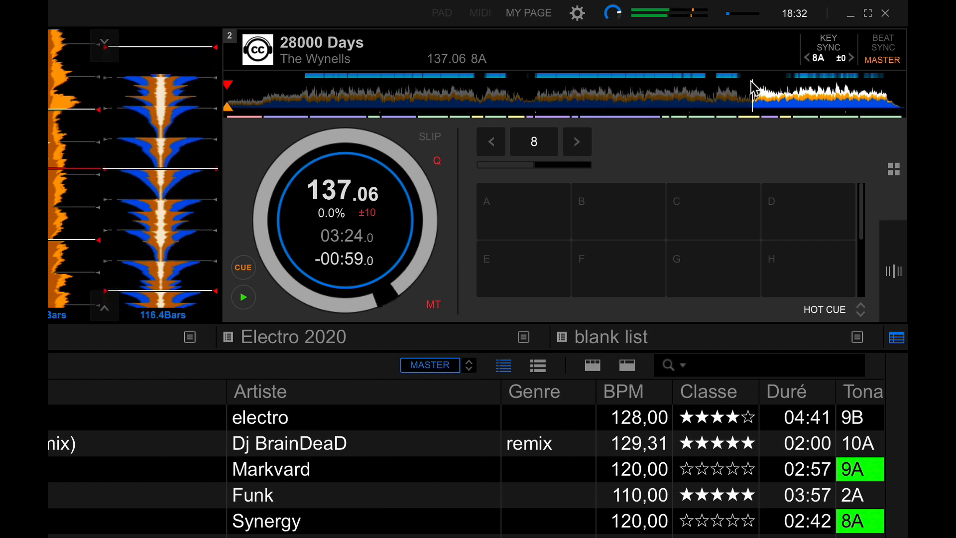
click(782, 89)
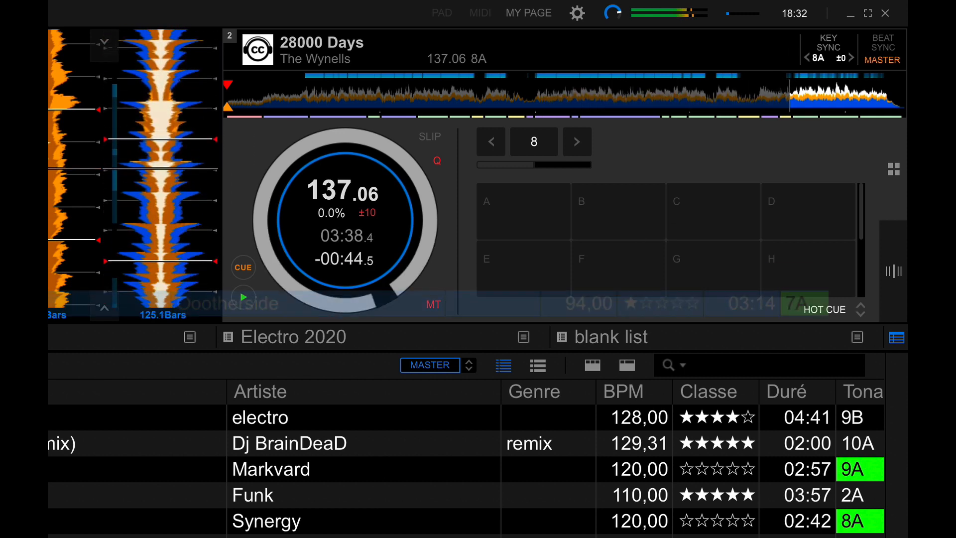
click(244, 297)
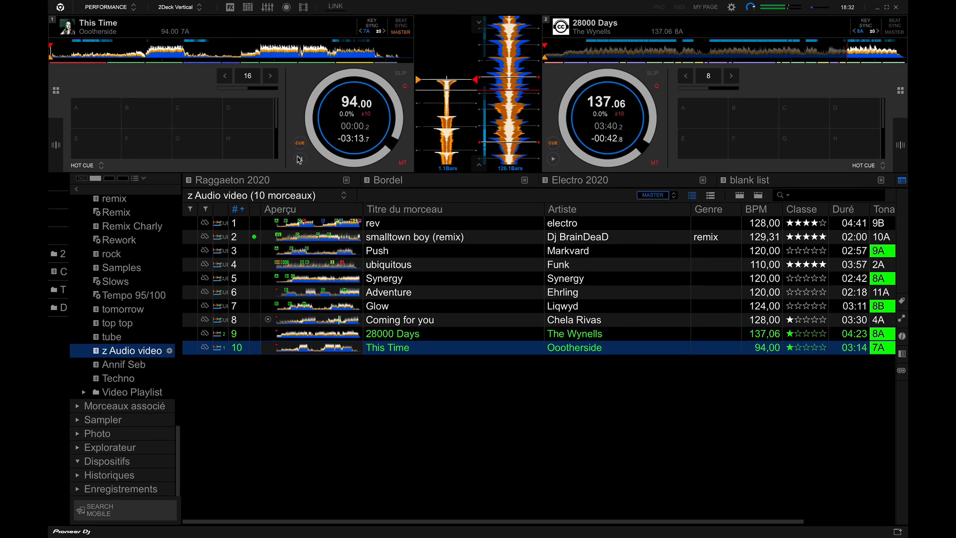
Load This Time onto deck 1, play several passages across the track to check its vocal positions, and pause it at 02:33.9.
click(299, 159)
click(70, 52)
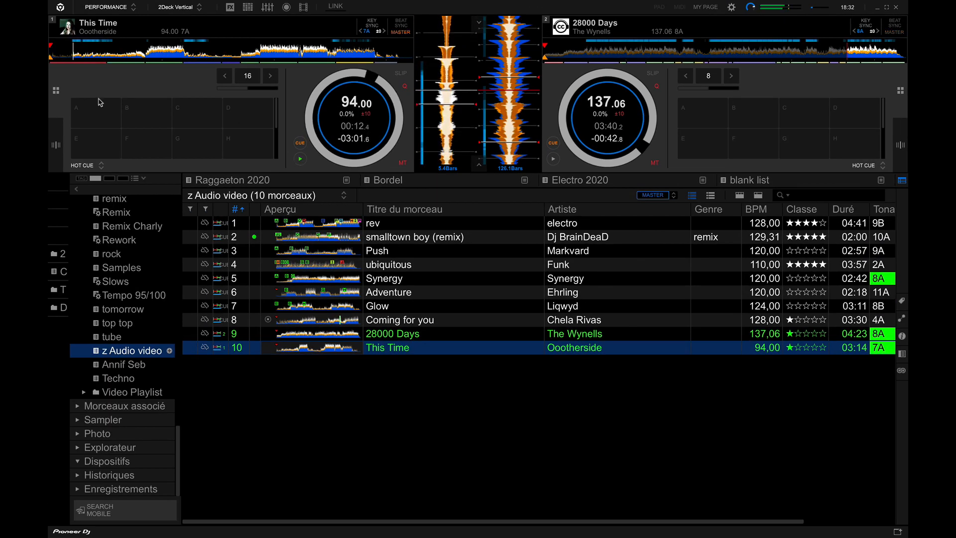
click(171, 48)
click(181, 45)
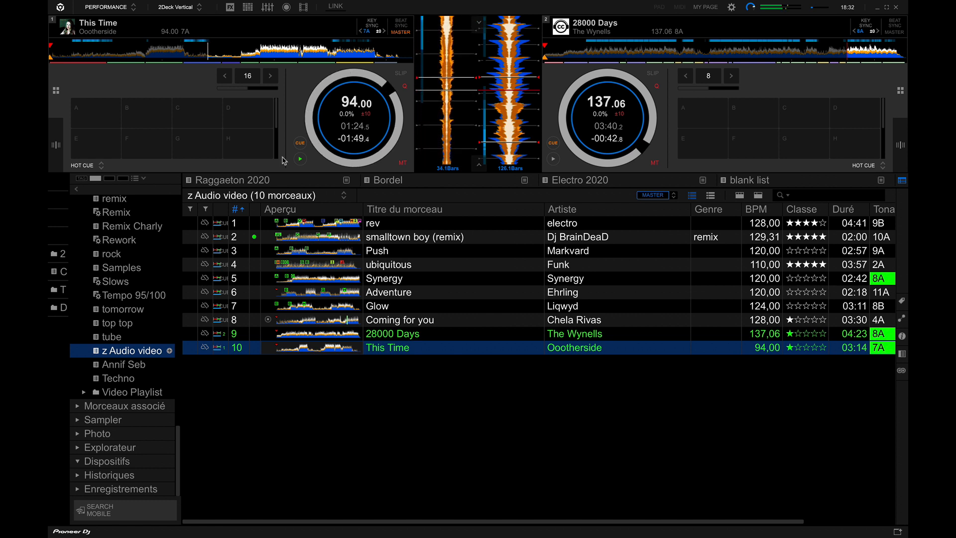
click(328, 53)
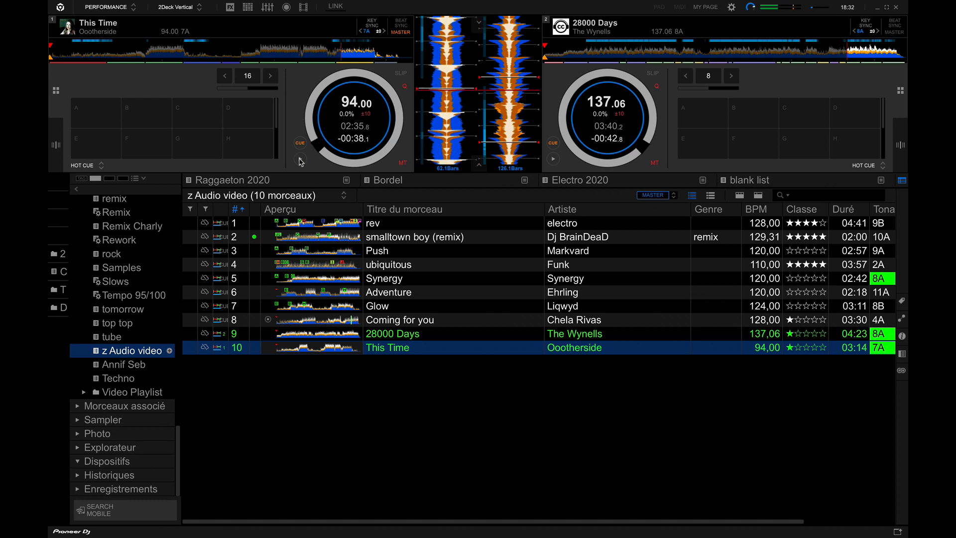
mouse_move(384, 87)
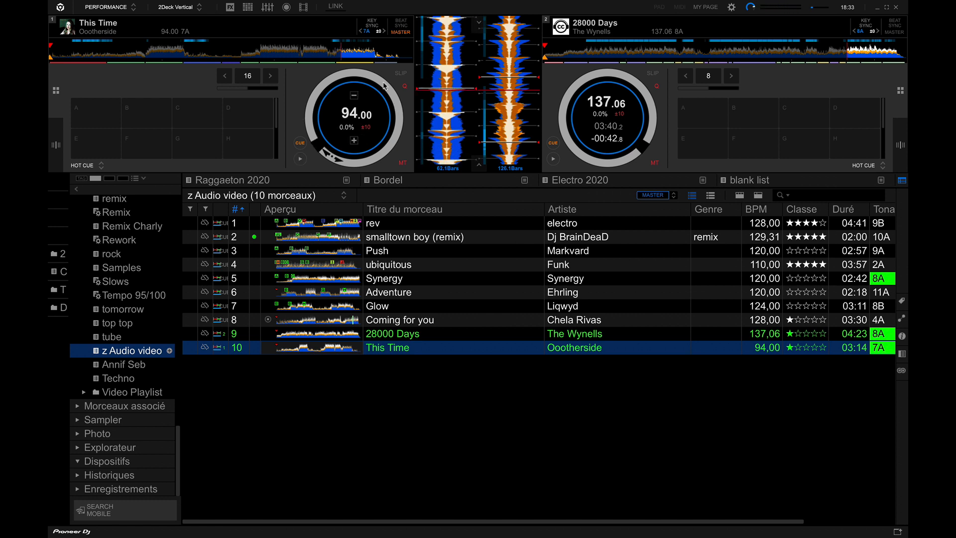
click(332, 46)
mouse_move(333, 102)
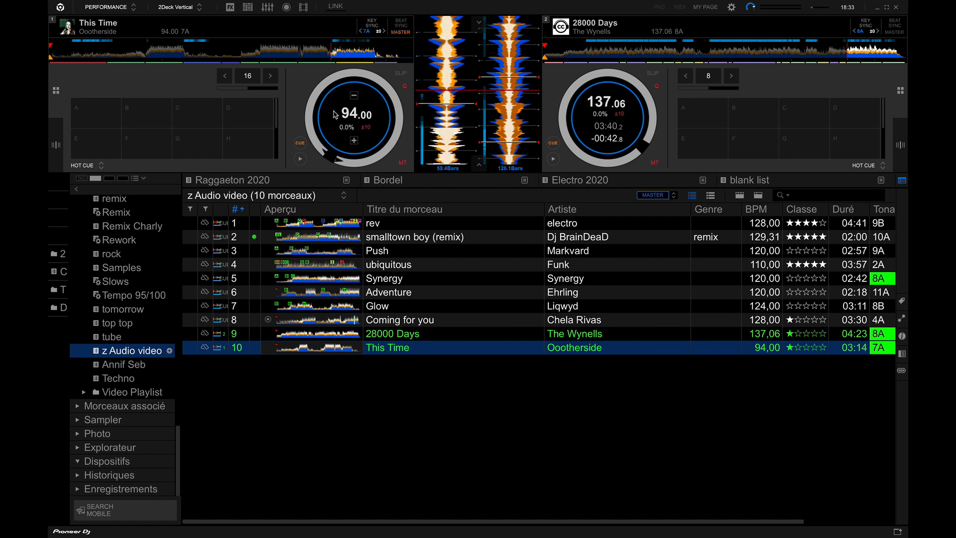
click(300, 159)
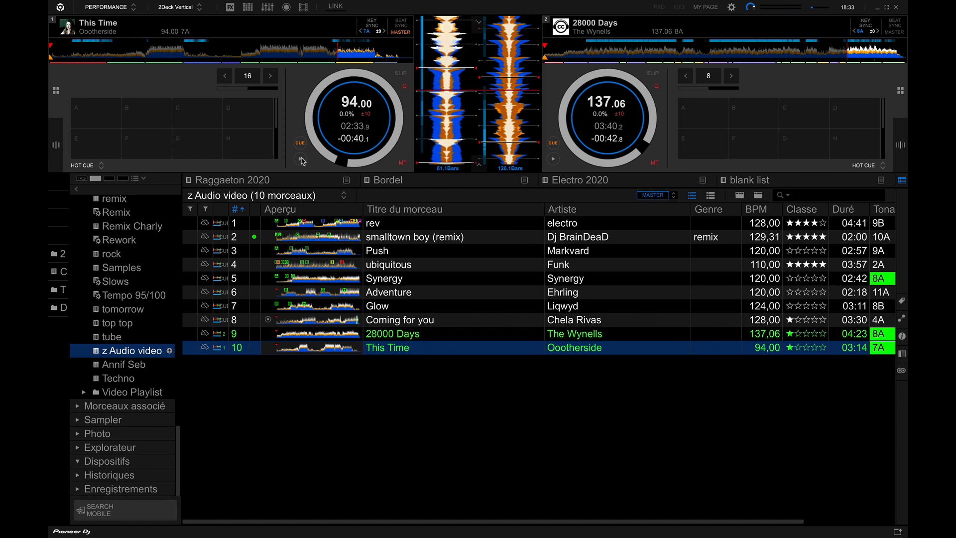
Play 28000 Days on deck 2 from its first vocal section at about 00:28.9 and pause it at about 00:34.
click(583, 50)
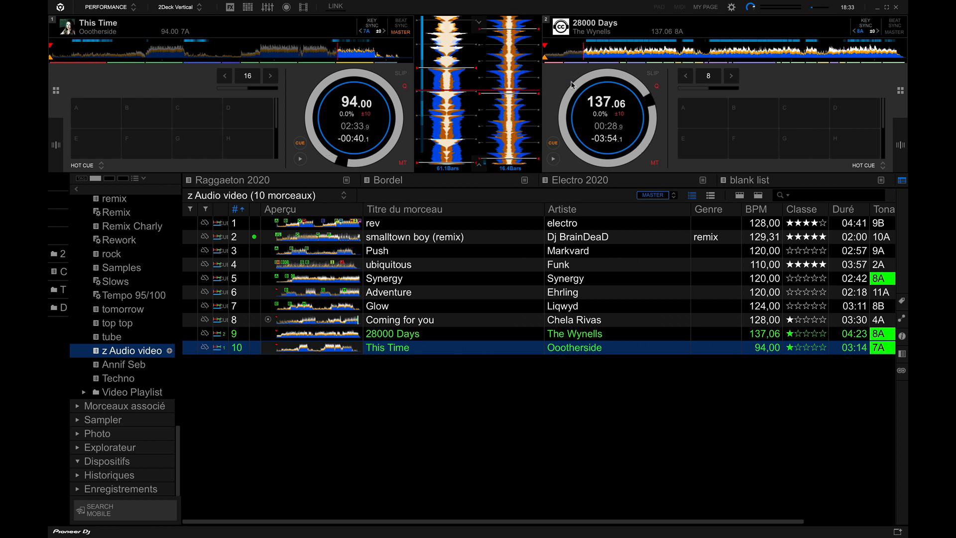
click(554, 160)
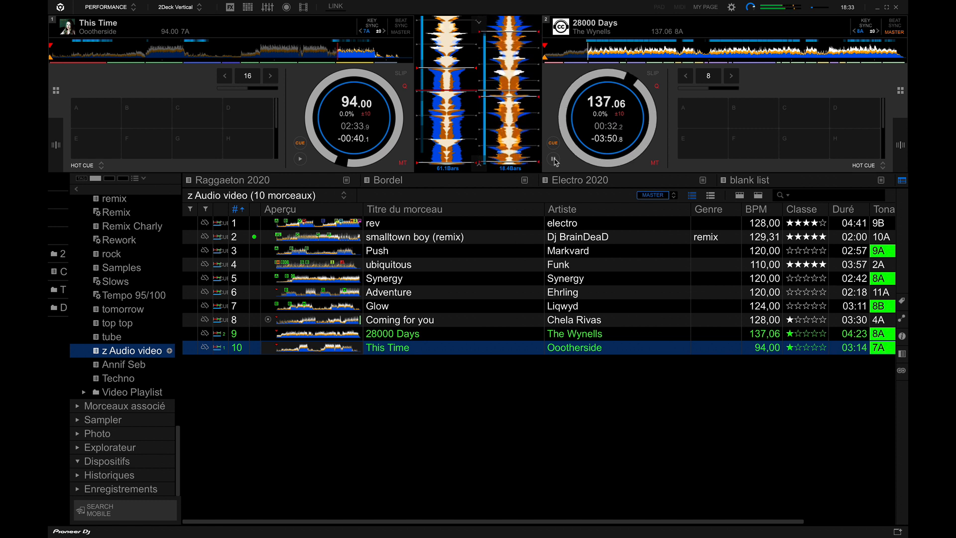
click(554, 159)
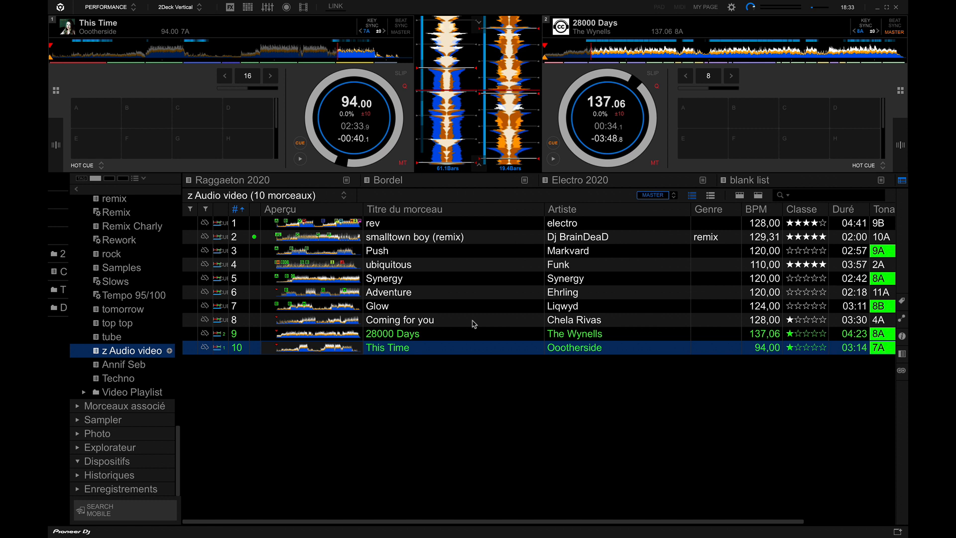
View rekordbox's version information and the subscription plans page in Chrome, and return to rekordbox with the version dialog closed.
mouse_move(106, 5)
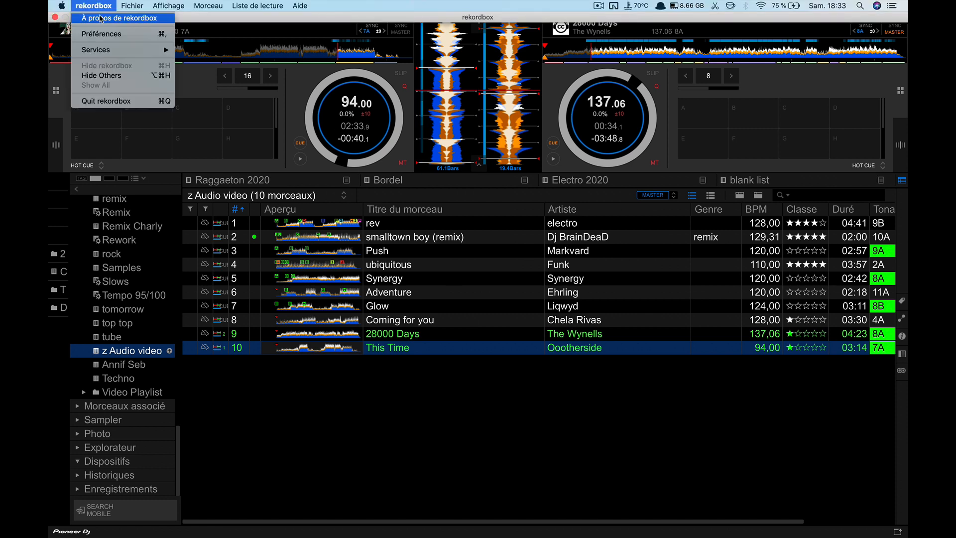
click(100, 18)
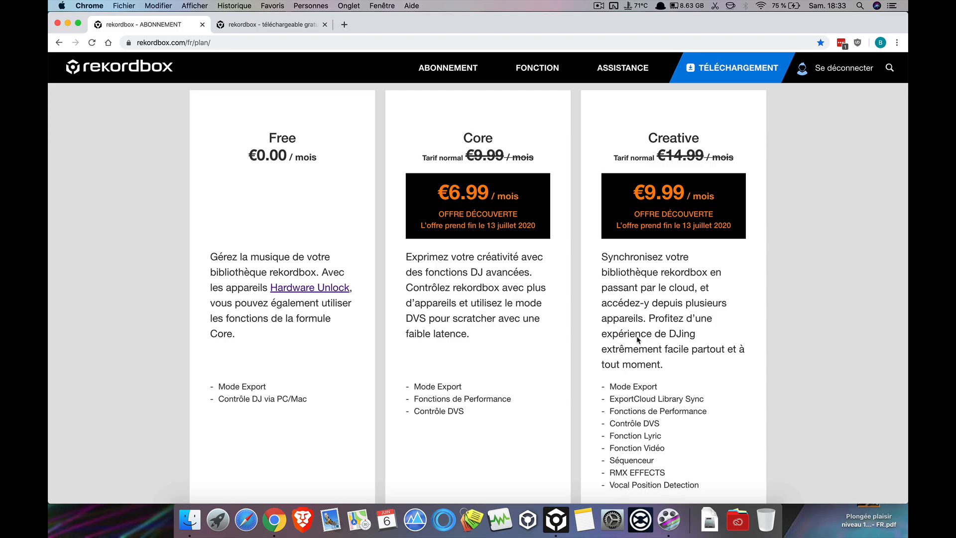
key(ctrl+Right)
key(ctrl+Right)
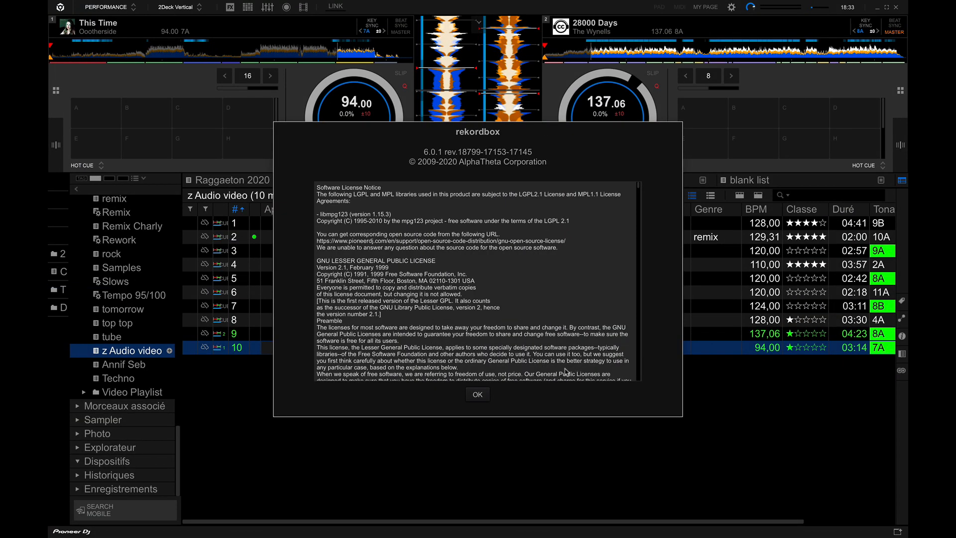
click(478, 394)
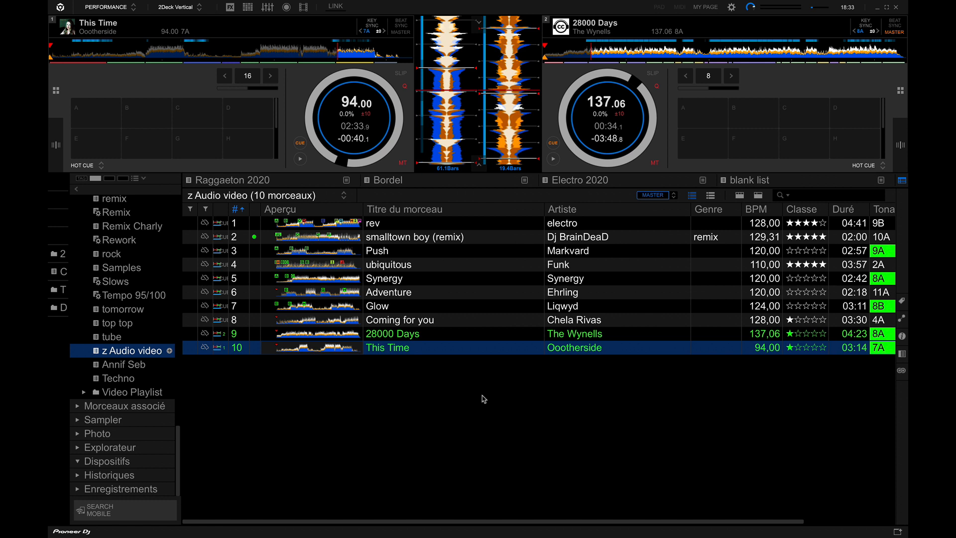